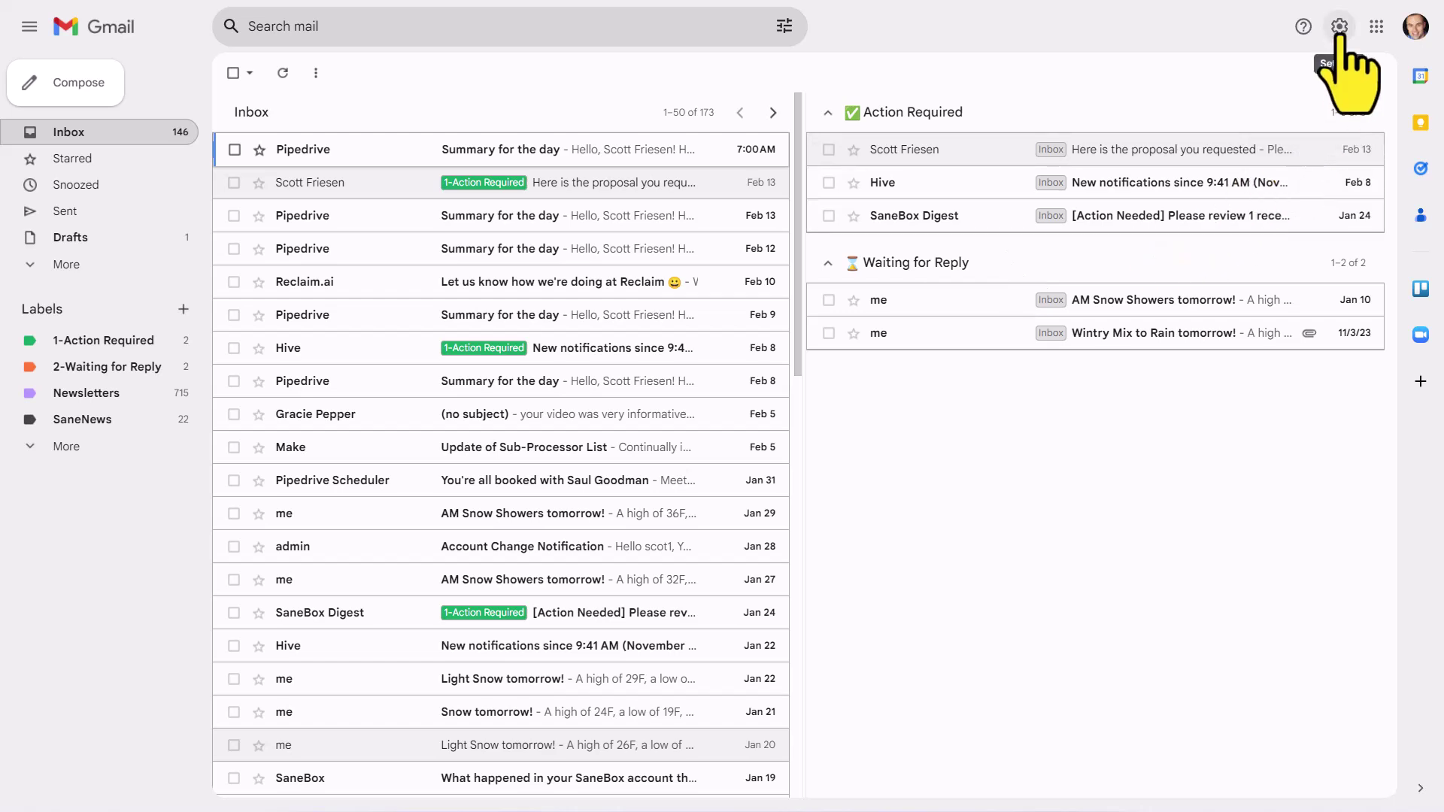
# Switch Gmail's quick display settings to the Default single-inbox layout.
pyautogui.click(1340, 27)
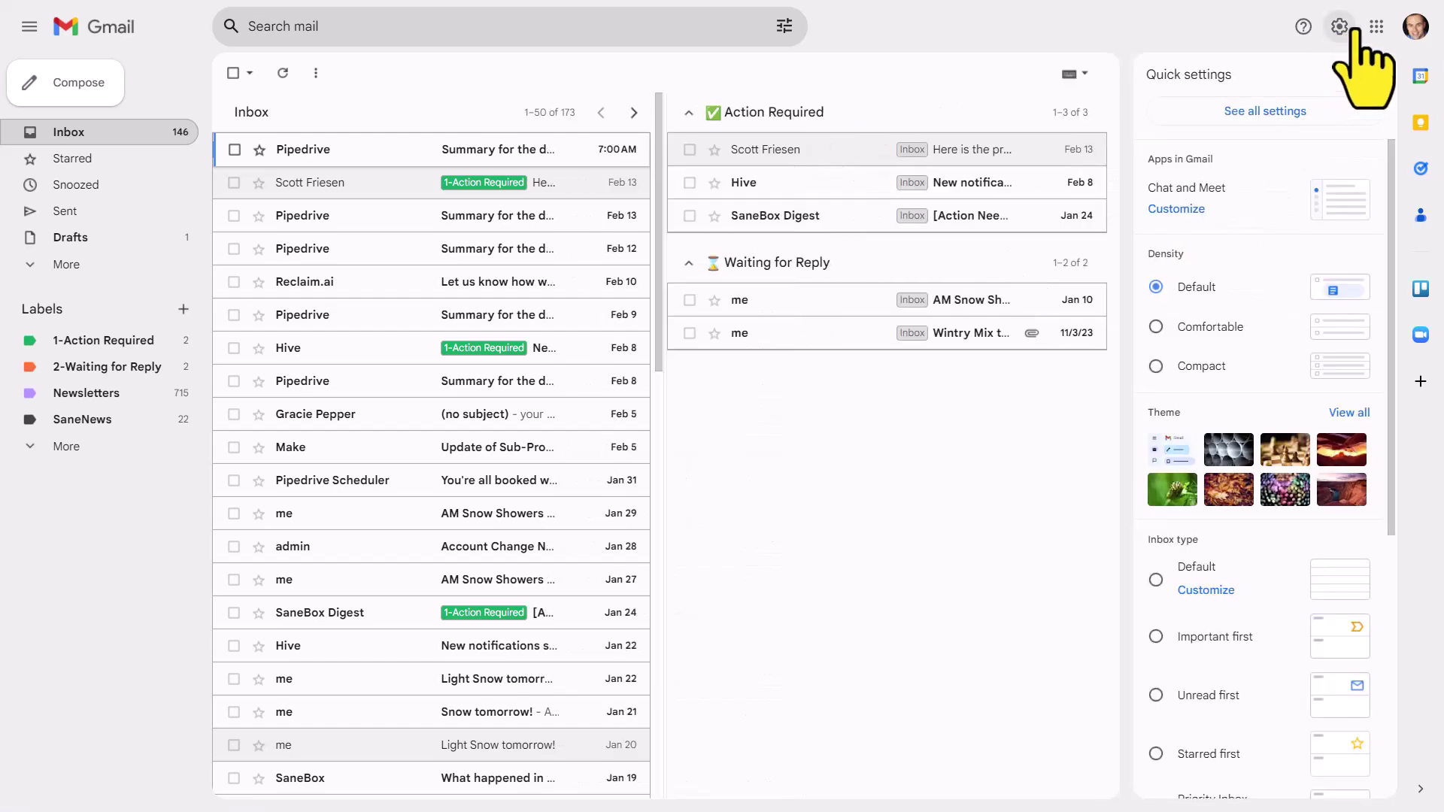
pyautogui.scroll(-4, 1288, 293)
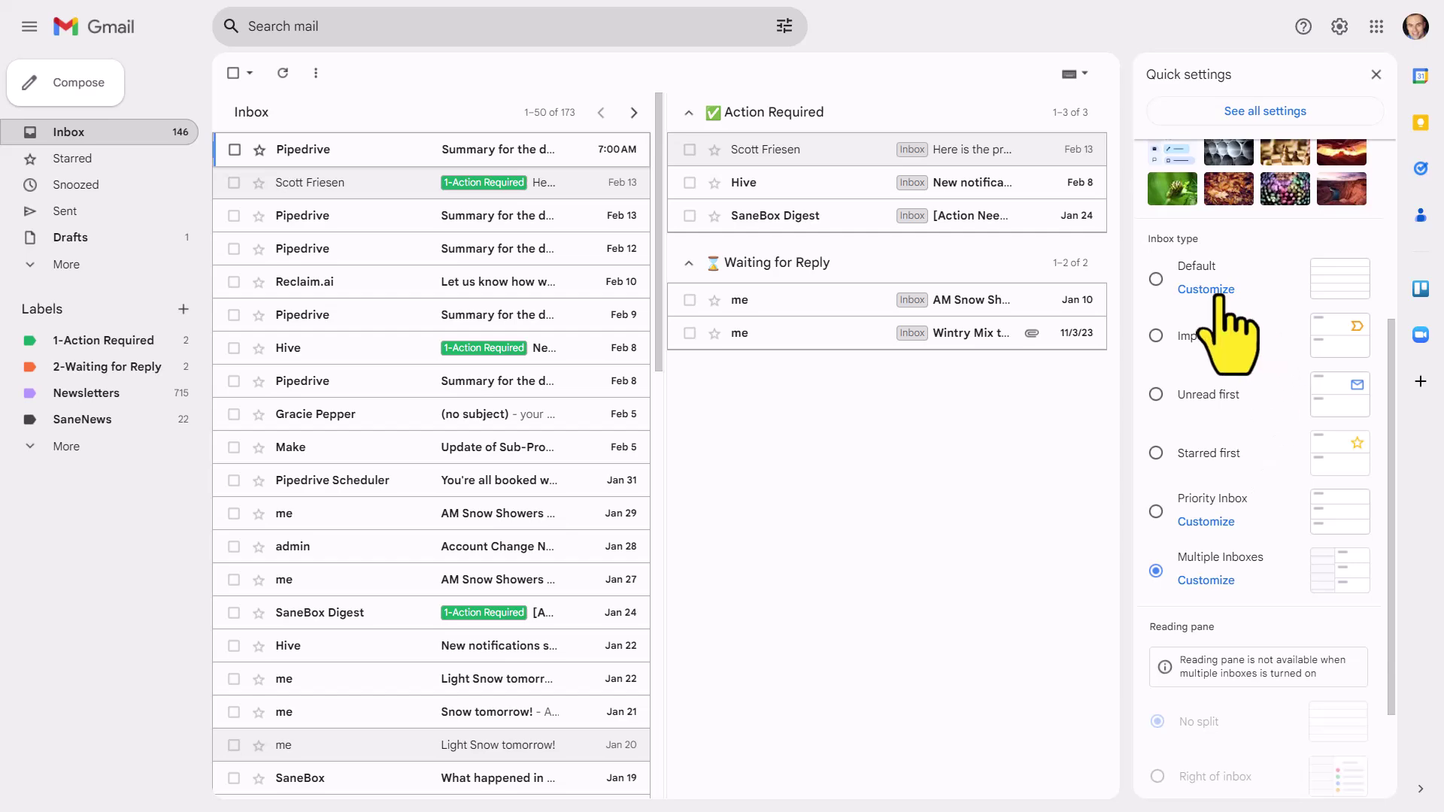
pyautogui.click(1156, 280)
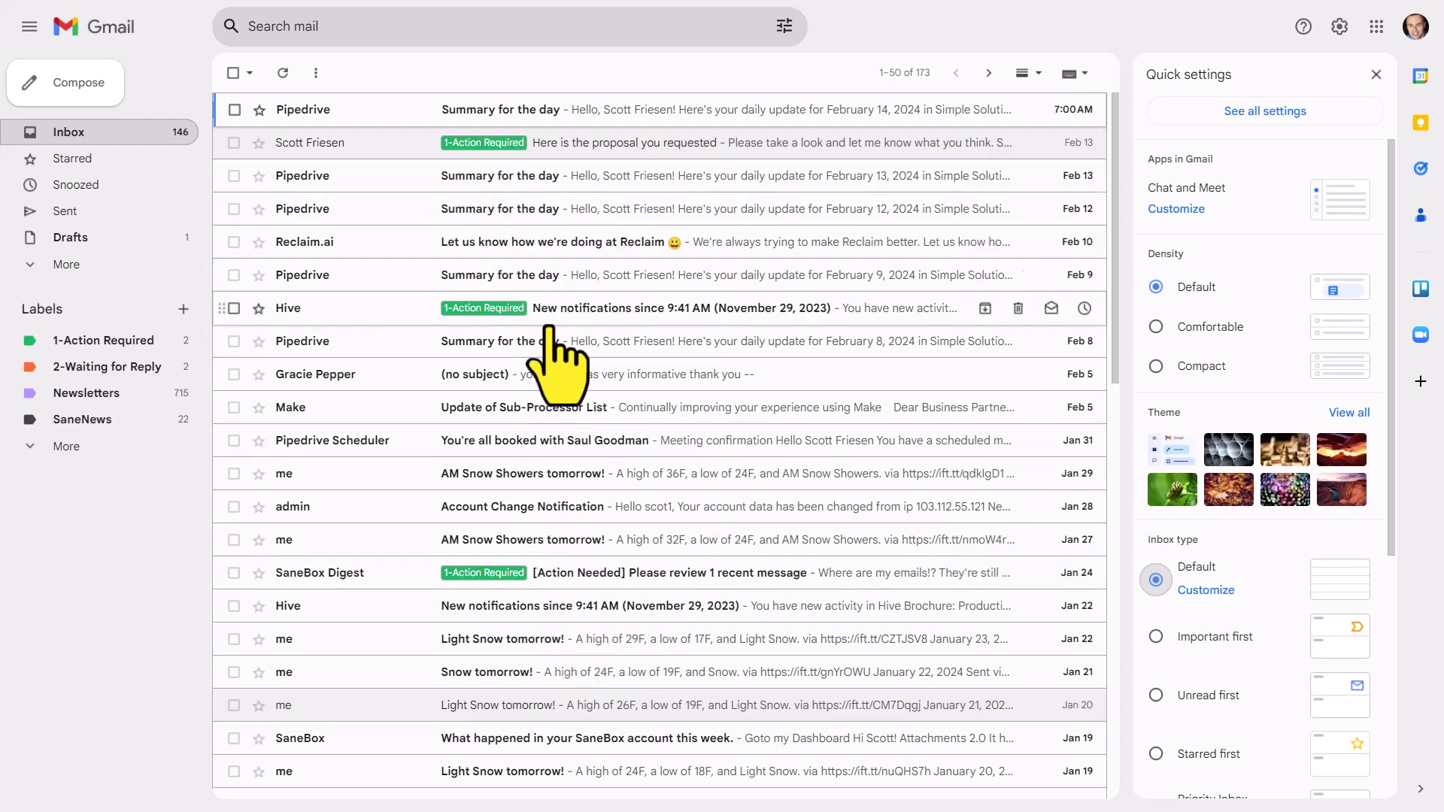
pyautogui.scroll(-3, 1305, 598)
pyautogui.scroll(-1, 1288, 566)
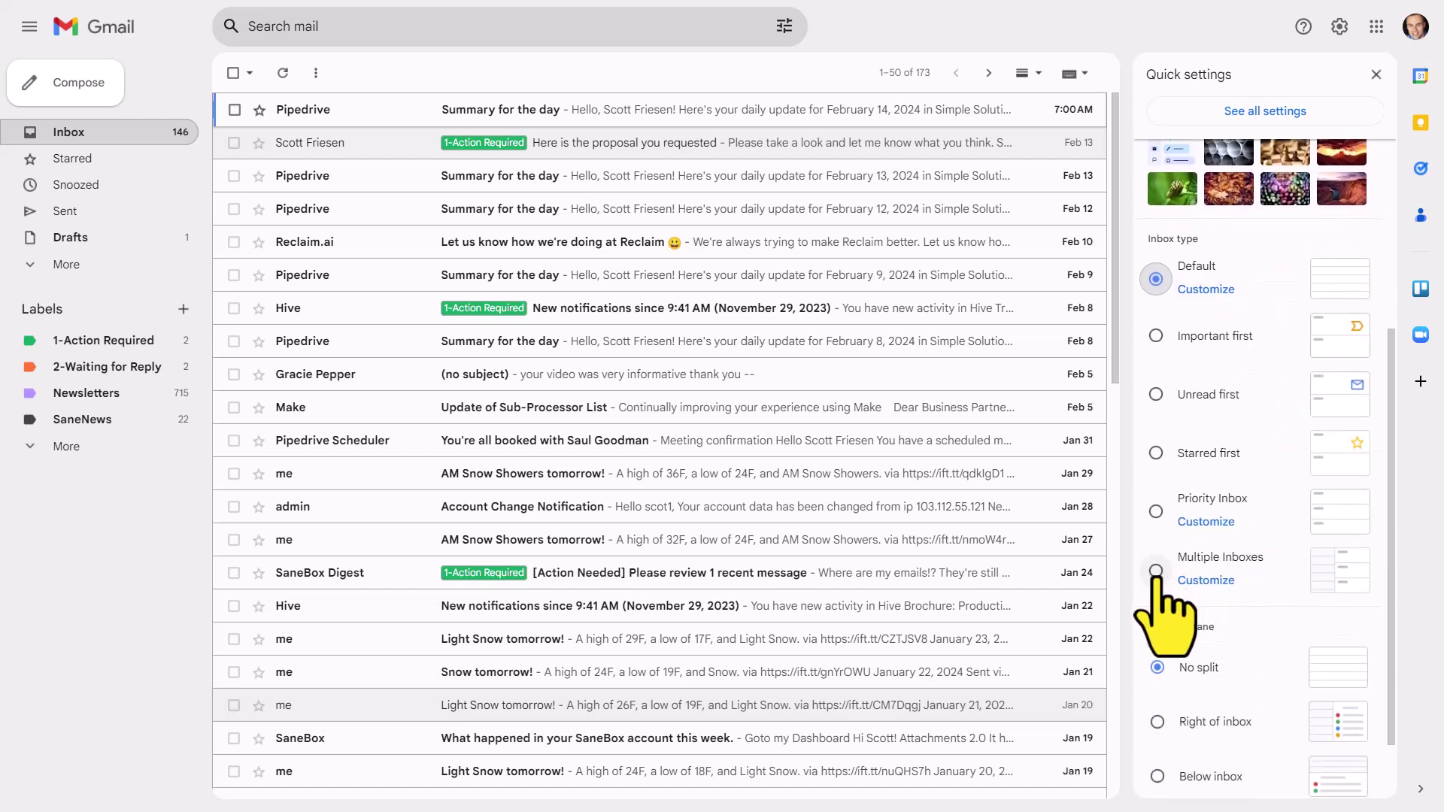
pyautogui.scroll(4, 1158, 576)
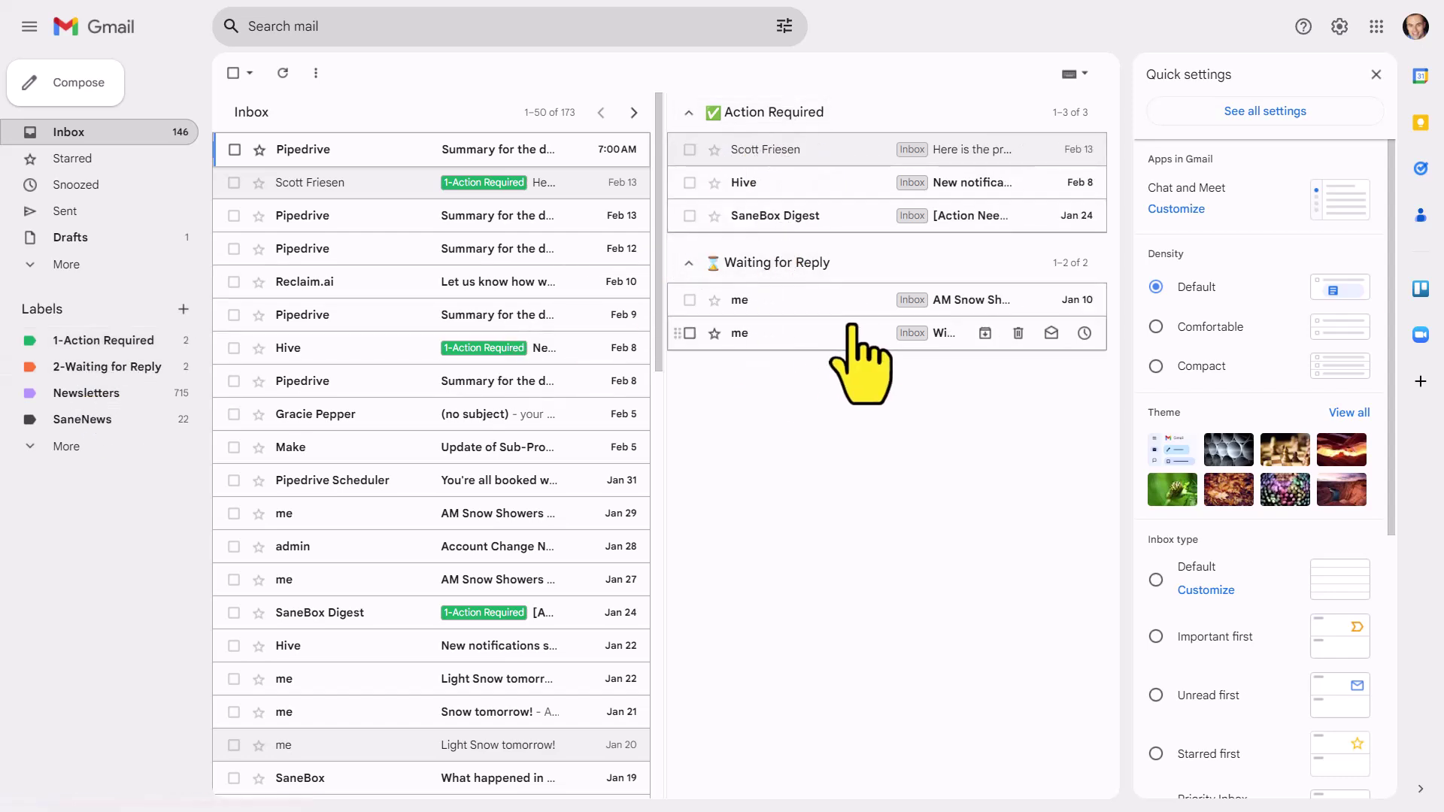
pyautogui.click(1376, 75)
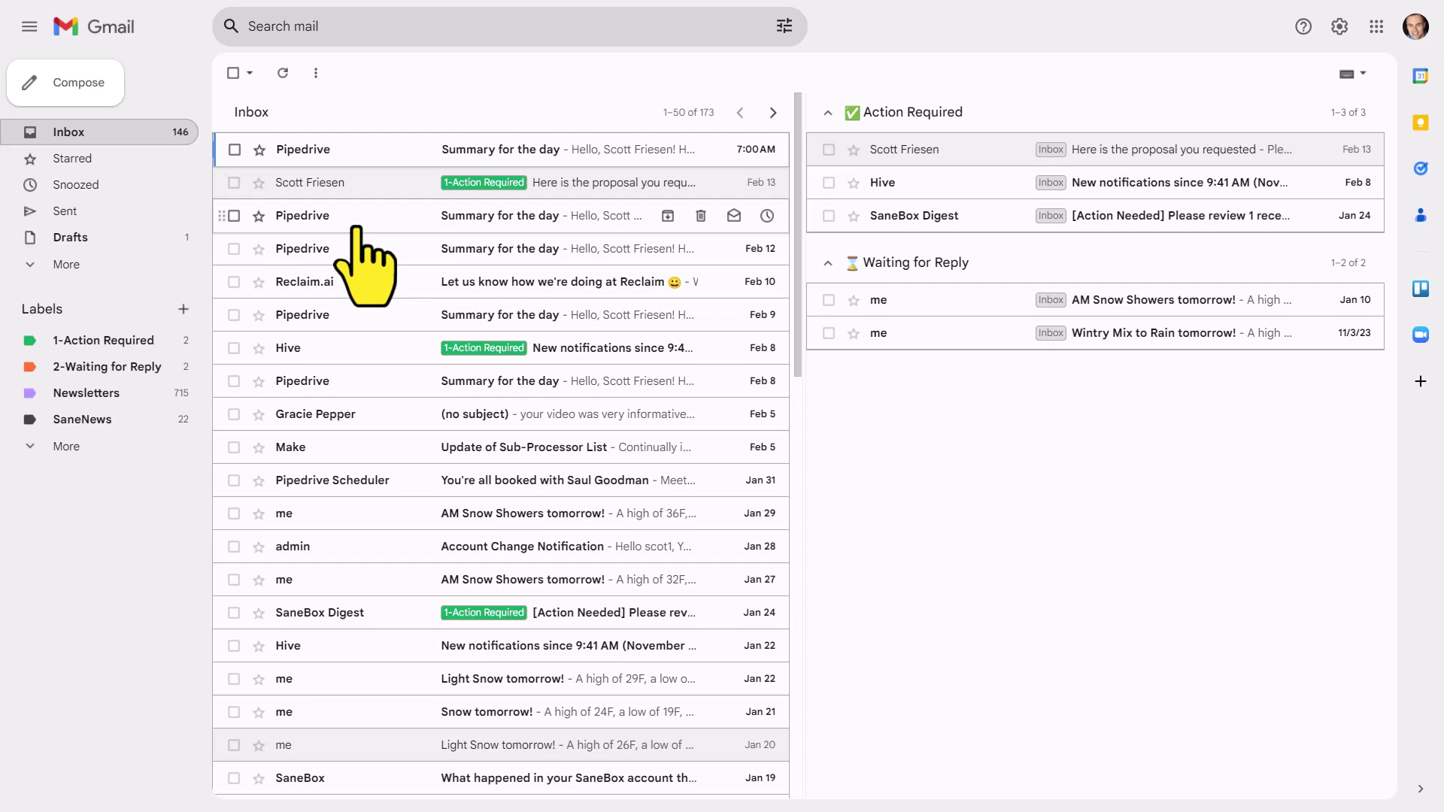
# Apply the 1-Action Required label to the Feb 13 Pipedrive 'Summary for the day' email.
pyautogui.click(234, 216)
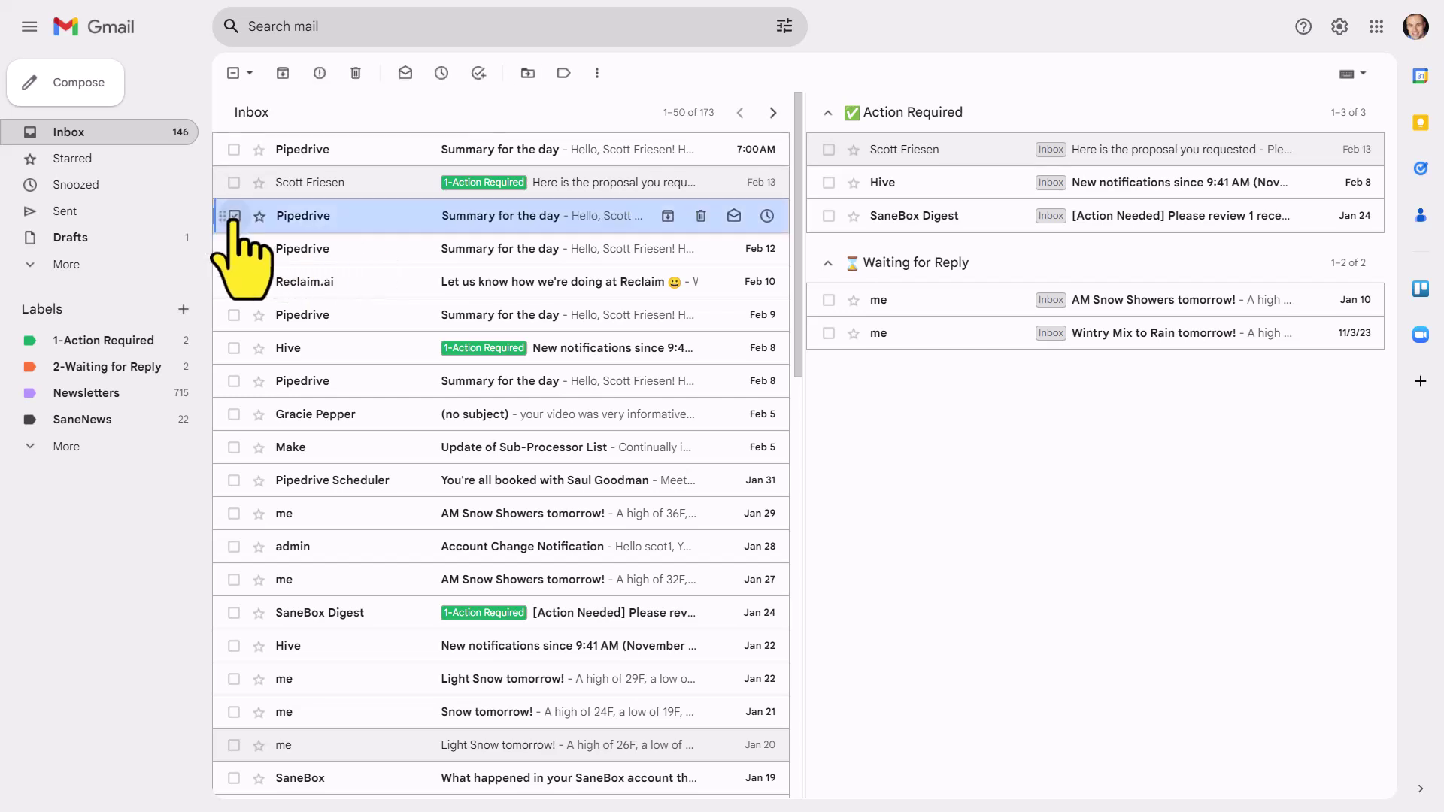
pyautogui.click(564, 73)
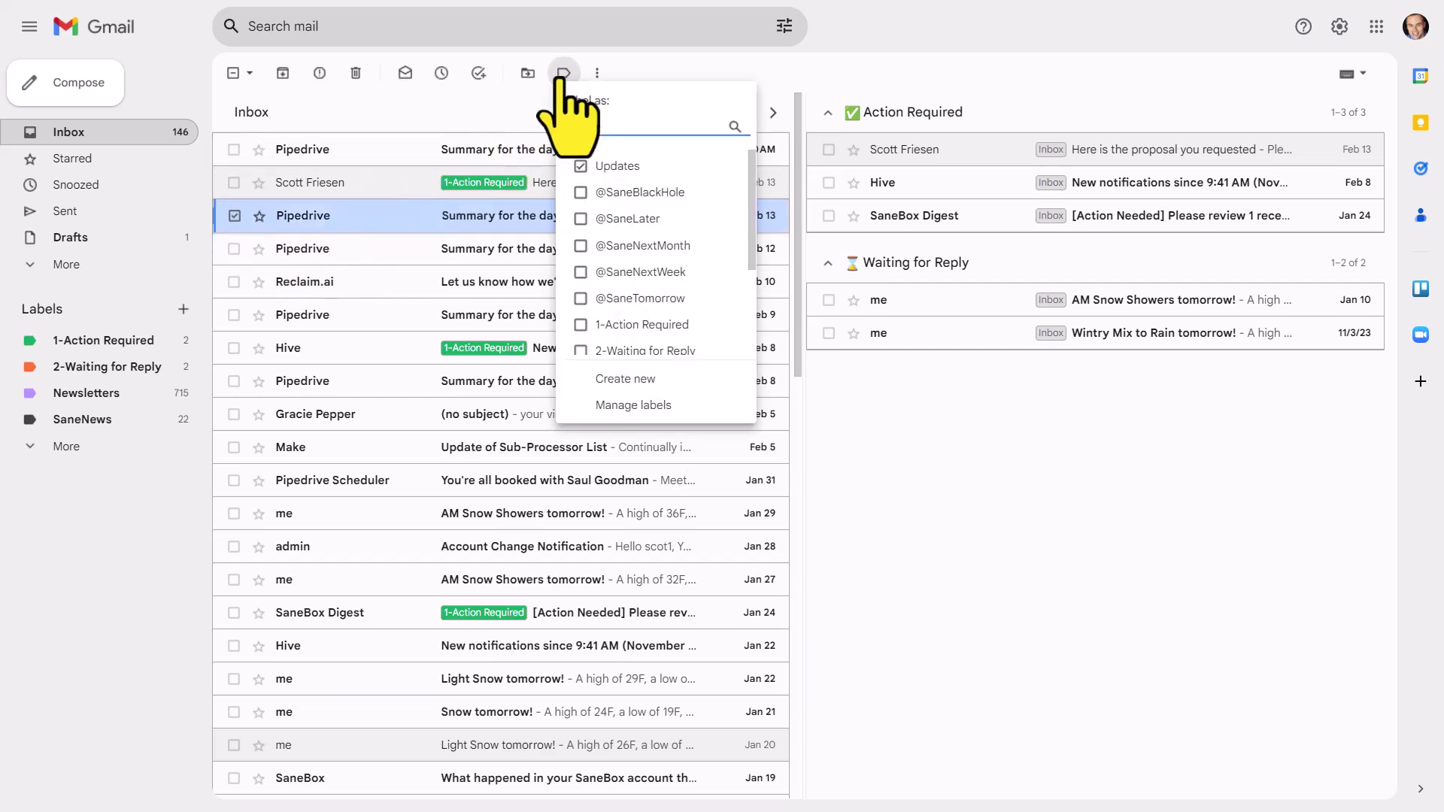
pyautogui.write('1')
pyautogui.click(621, 166)
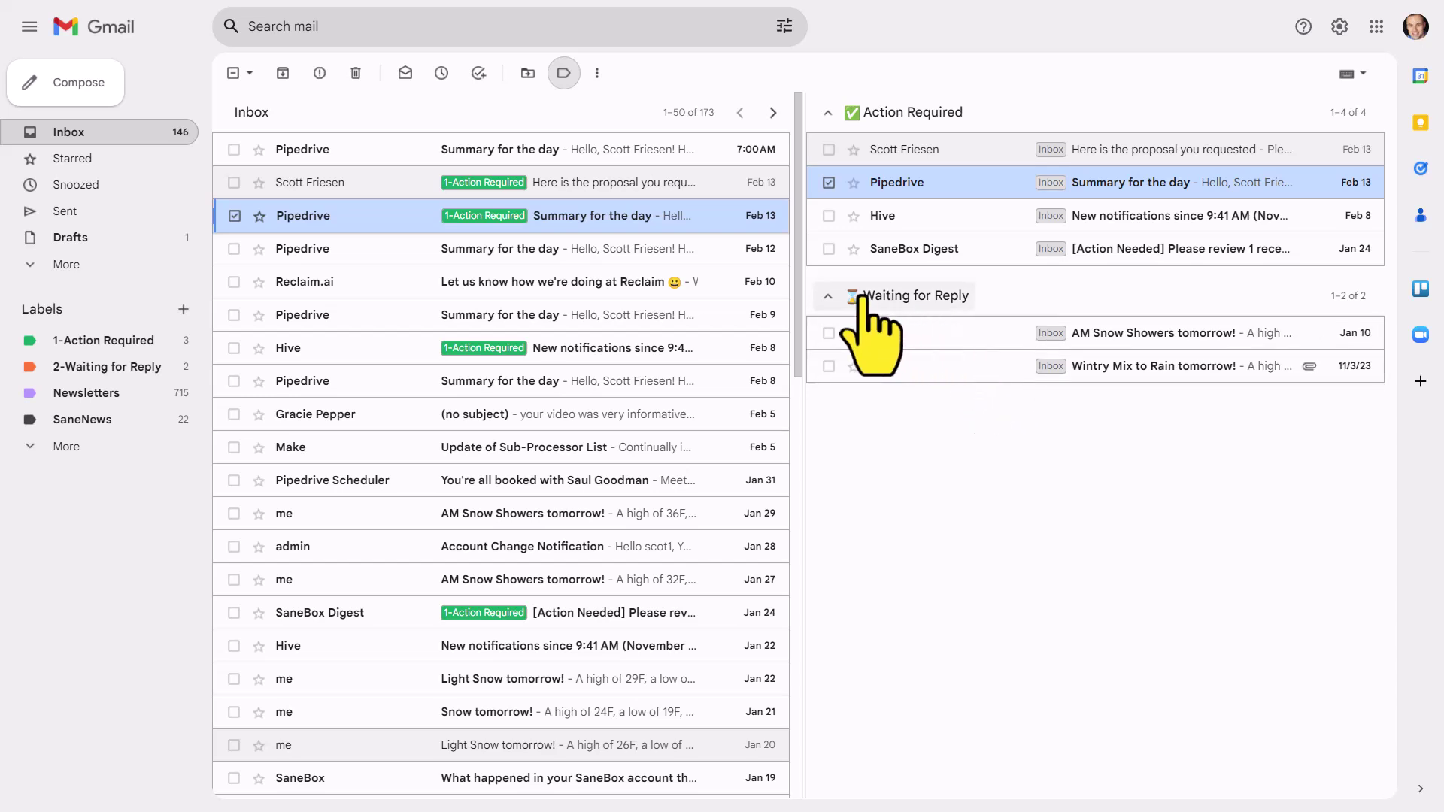
# Collapse Waiting for Reply, re-expand Action Required, and widen the inbox list beside the sections.
pyautogui.click(831, 295)
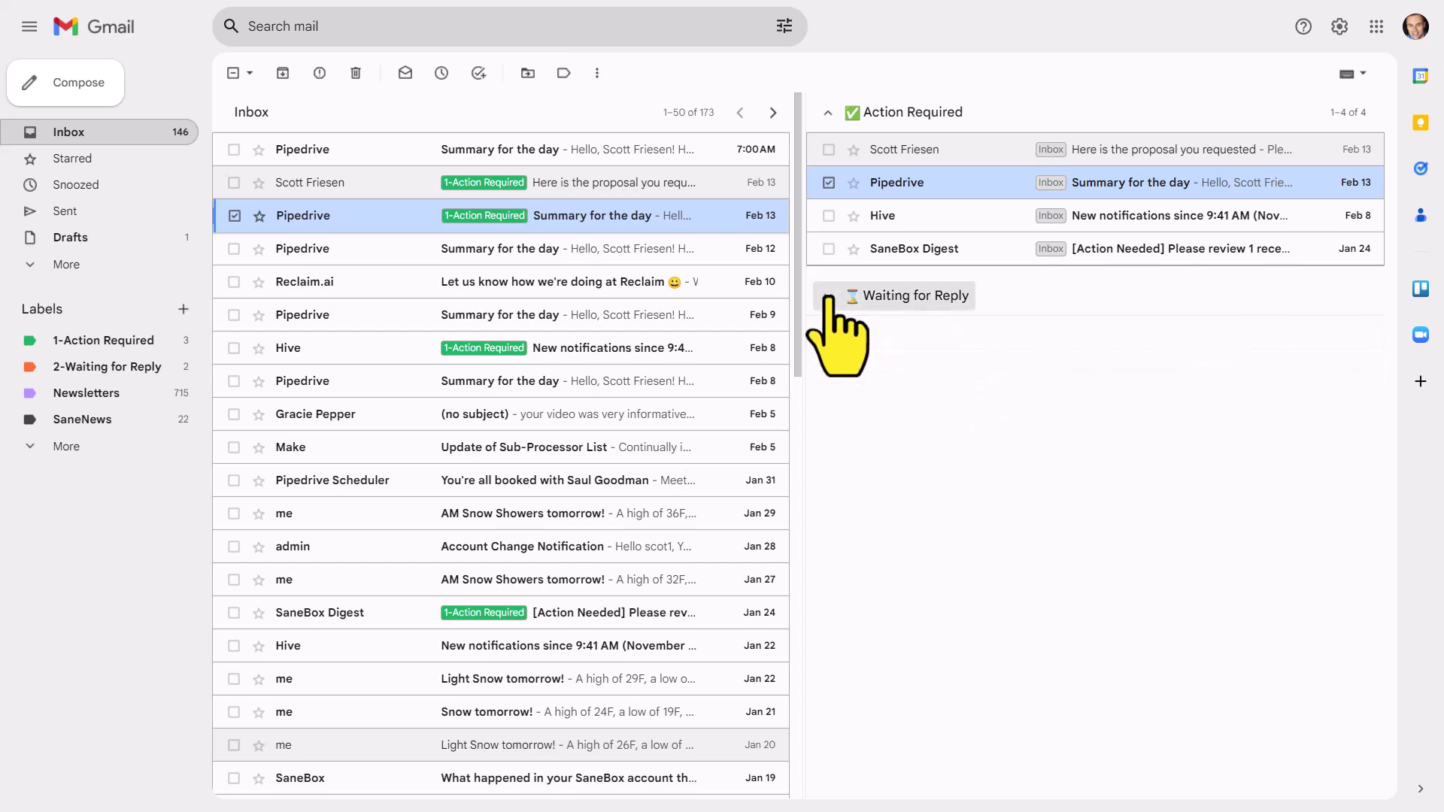
pyautogui.click(829, 114)
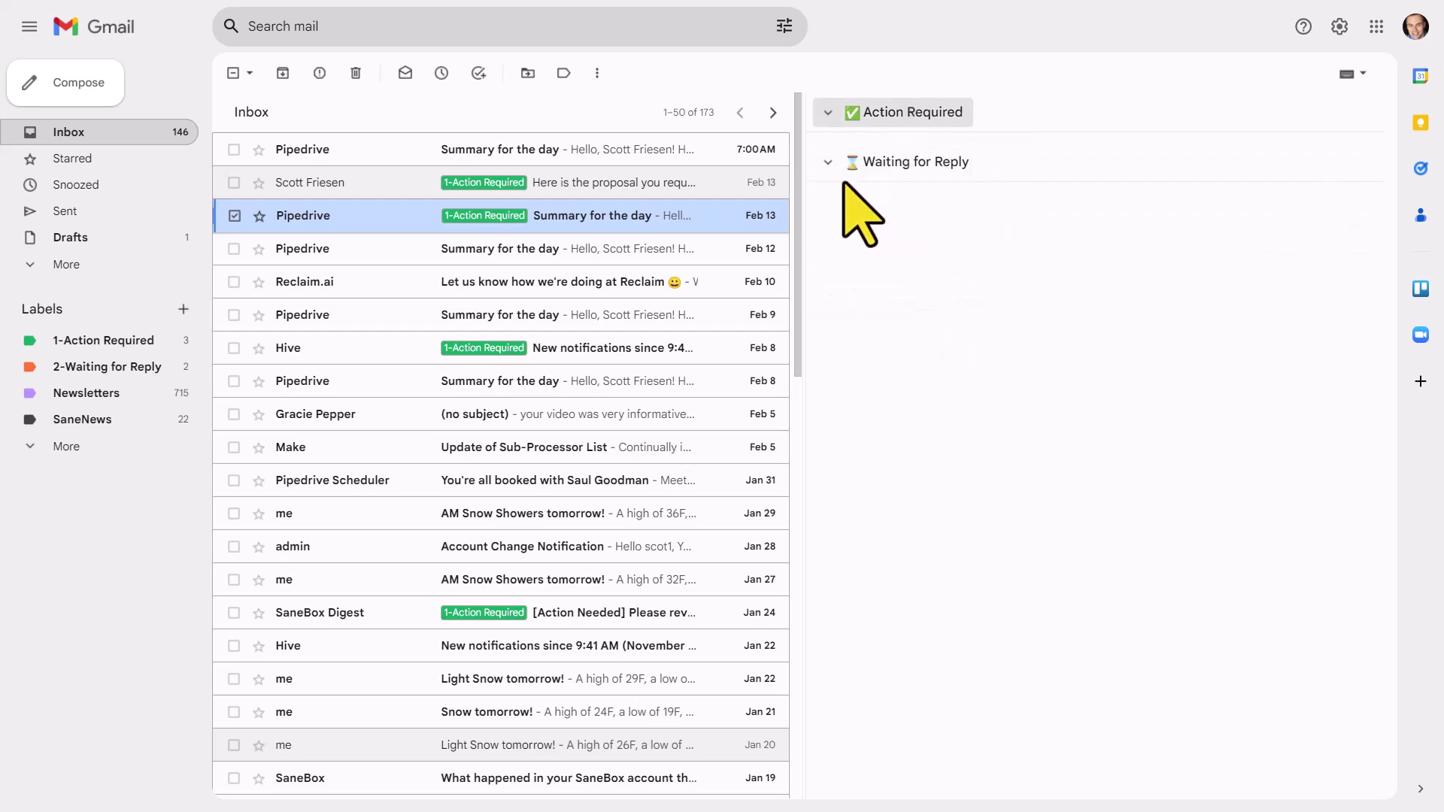
pyautogui.click(834, 114)
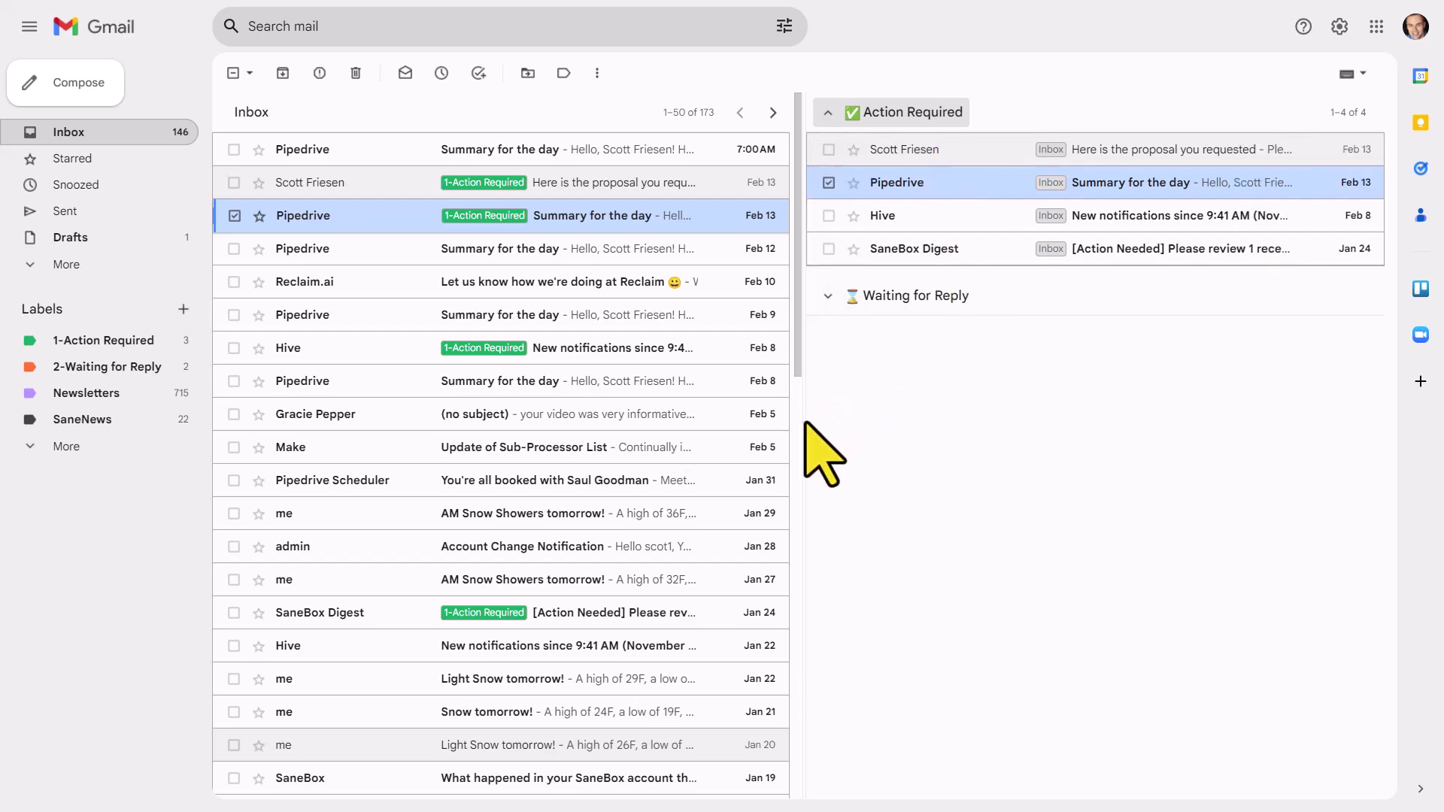
pyautogui.moveTo(804, 422)
pyautogui.mouseDown()
pyautogui.moveTo(715, 445)
pyautogui.moveTo(954, 413)
pyautogui.moveTo(803, 415)
pyautogui.mouseUp()
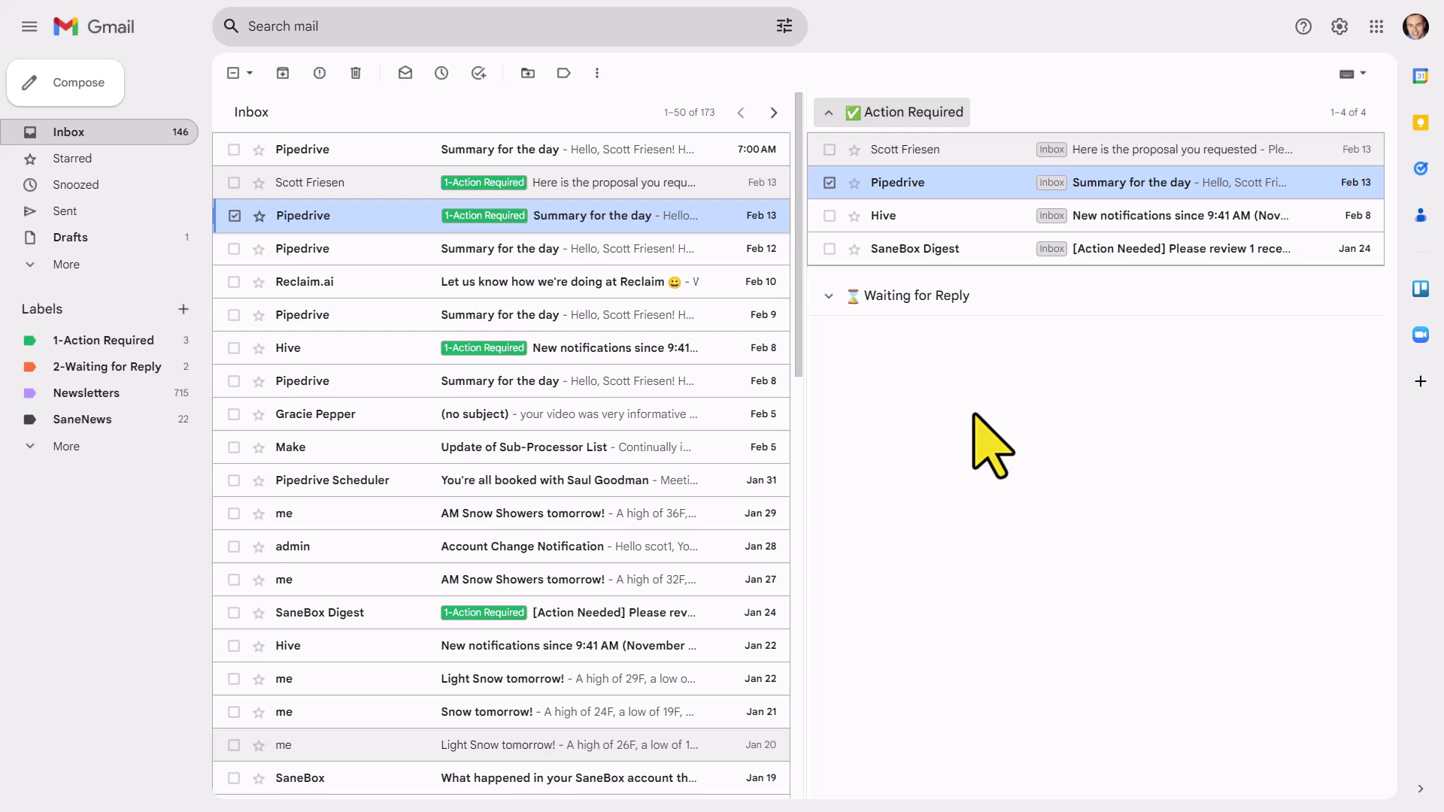
# Open the Multiple Inboxes customization and place the cursor in the Section 3 query field.
pyautogui.click(1339, 27)
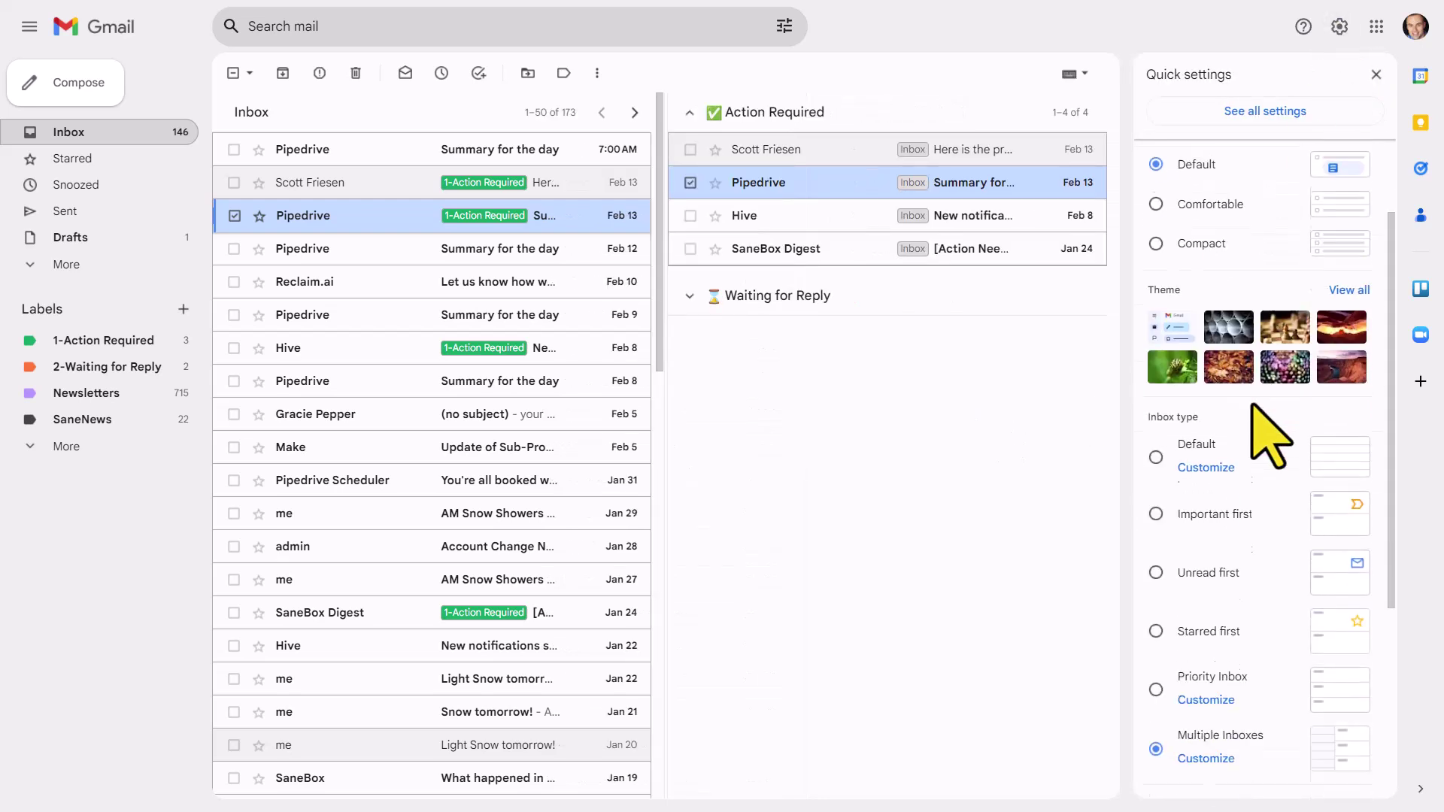
pyautogui.scroll(-3, 1254, 406)
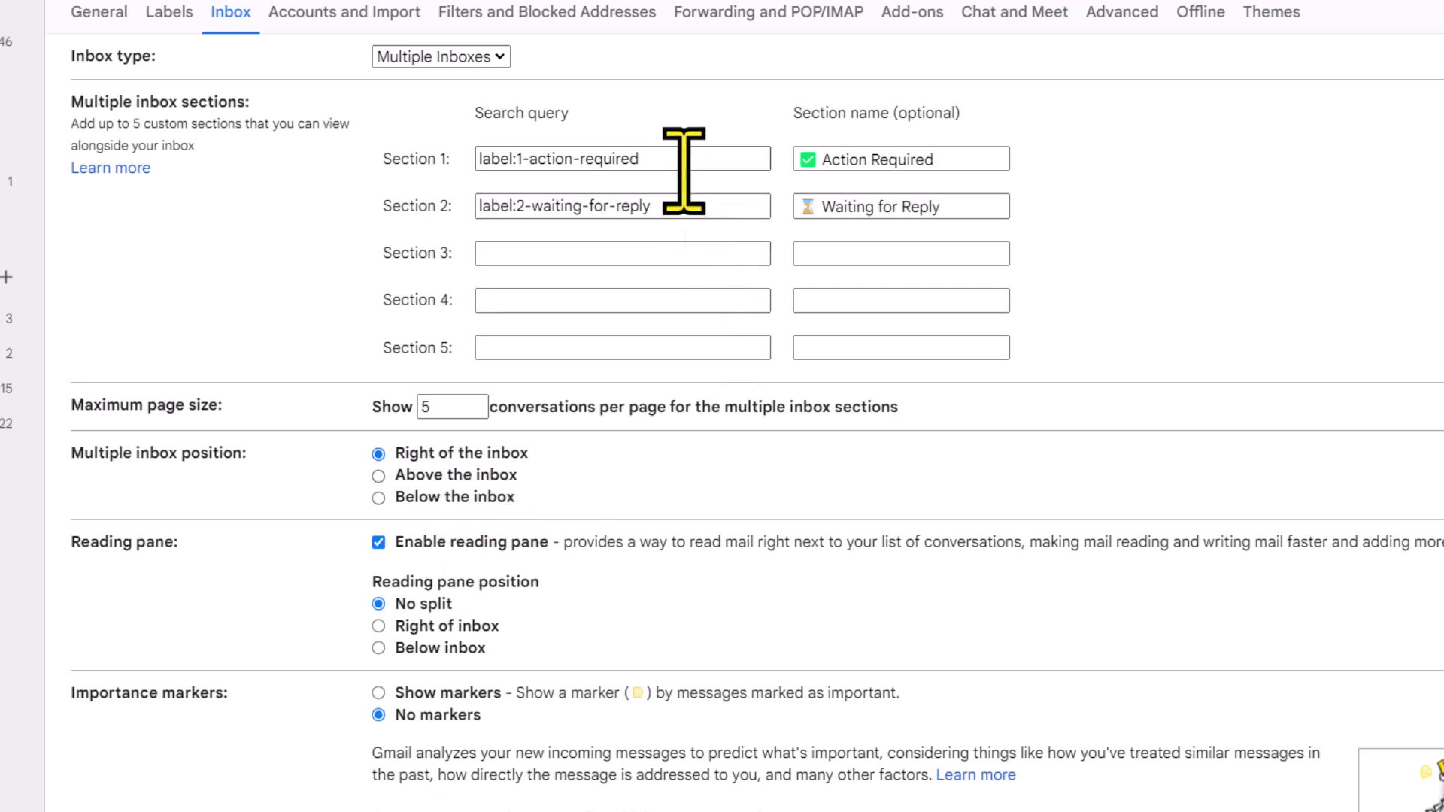
pyautogui.click(538, 253)
pyautogui.click(516, 300)
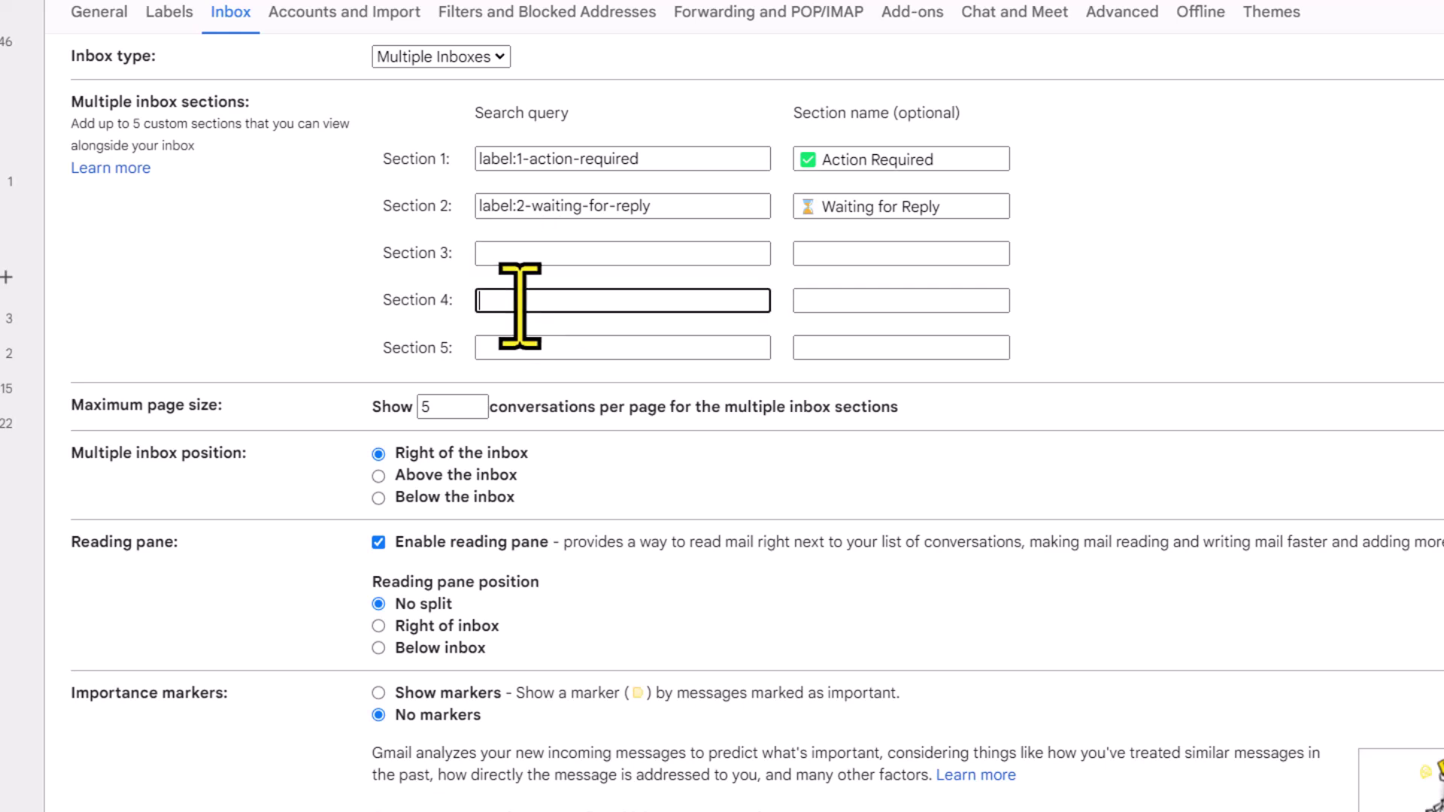
pyautogui.click(514, 256)
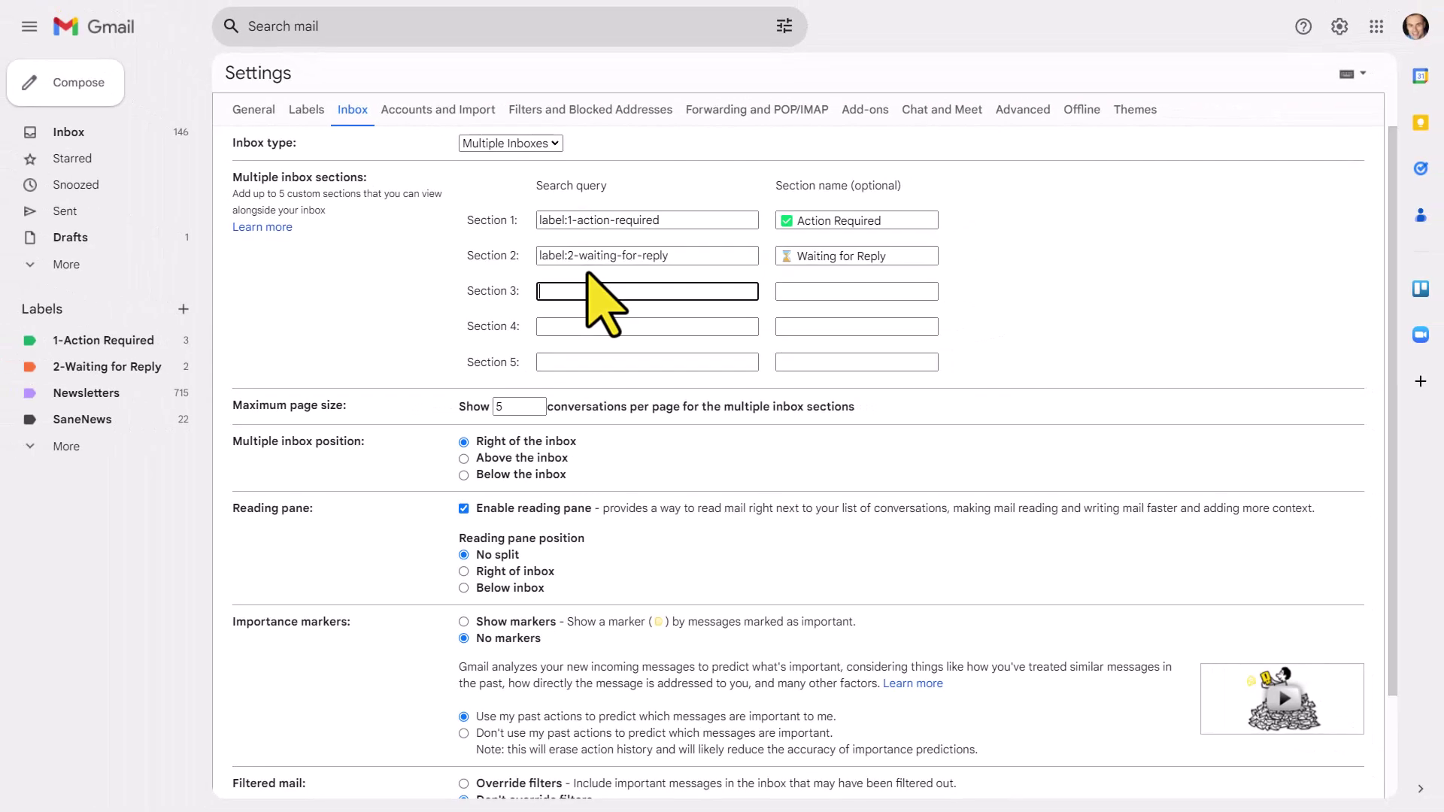
# View the 2-Waiting for Reply and Newsletters labels to check their search queries.
pyautogui.click(117, 137)
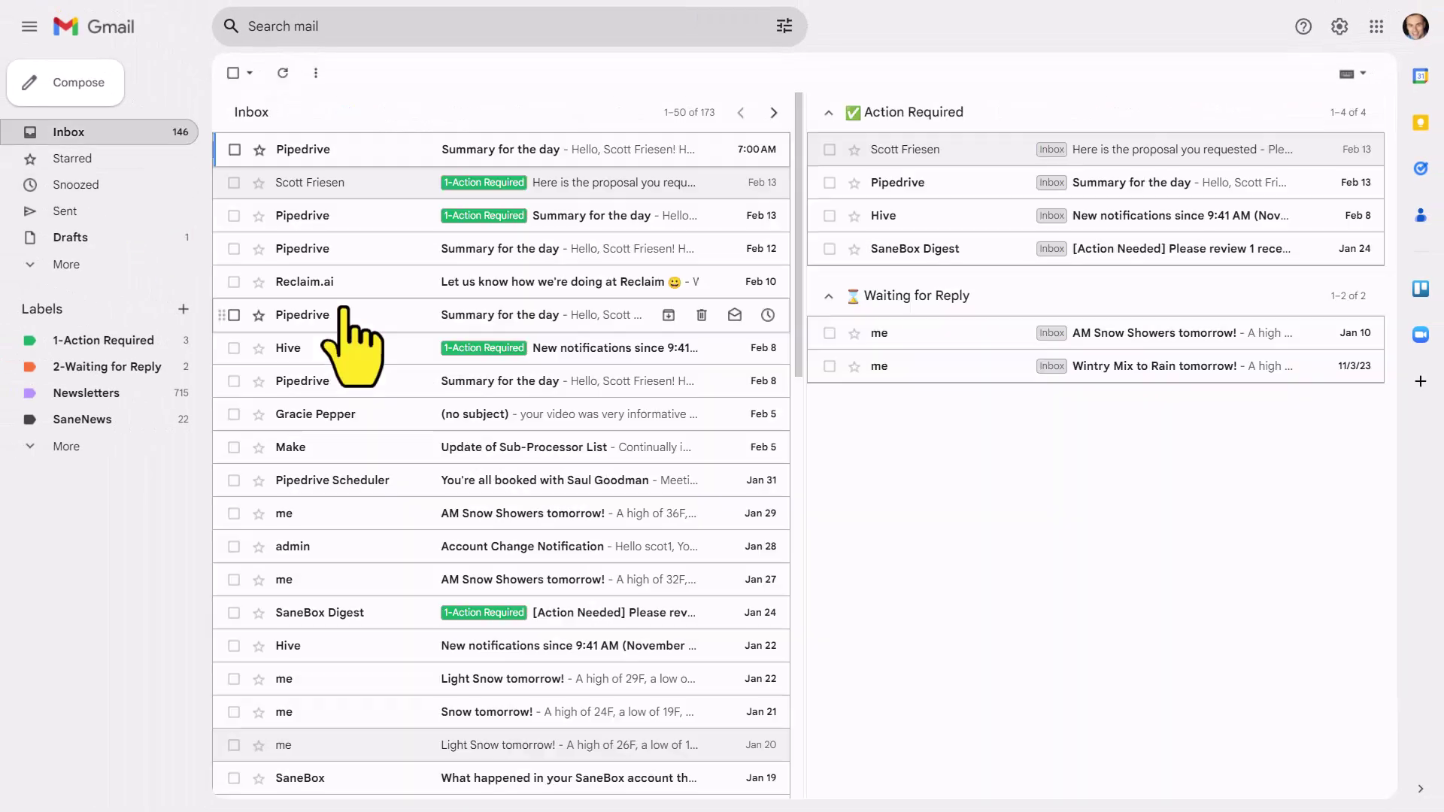
pyautogui.click(78, 370)
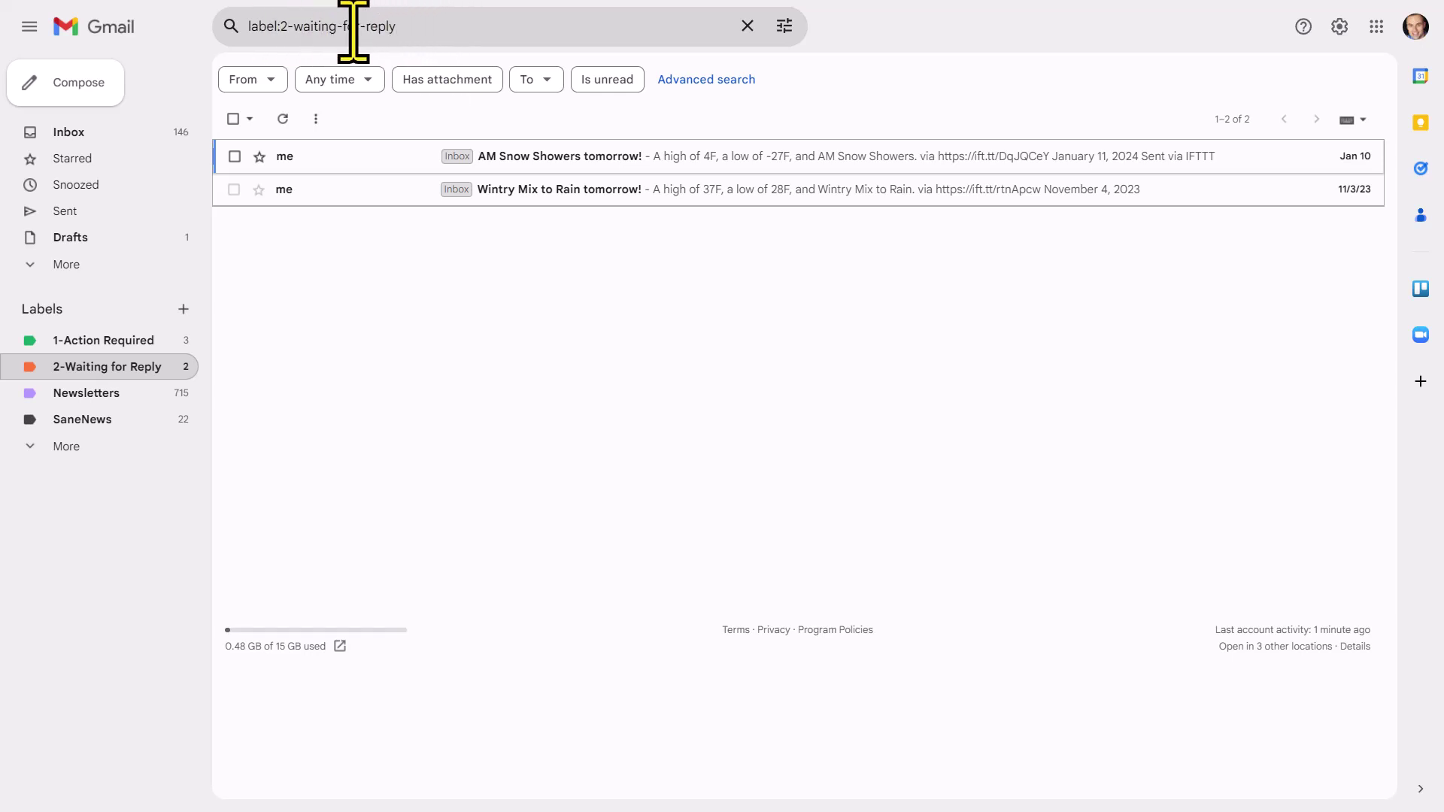
pyautogui.click(88, 397)
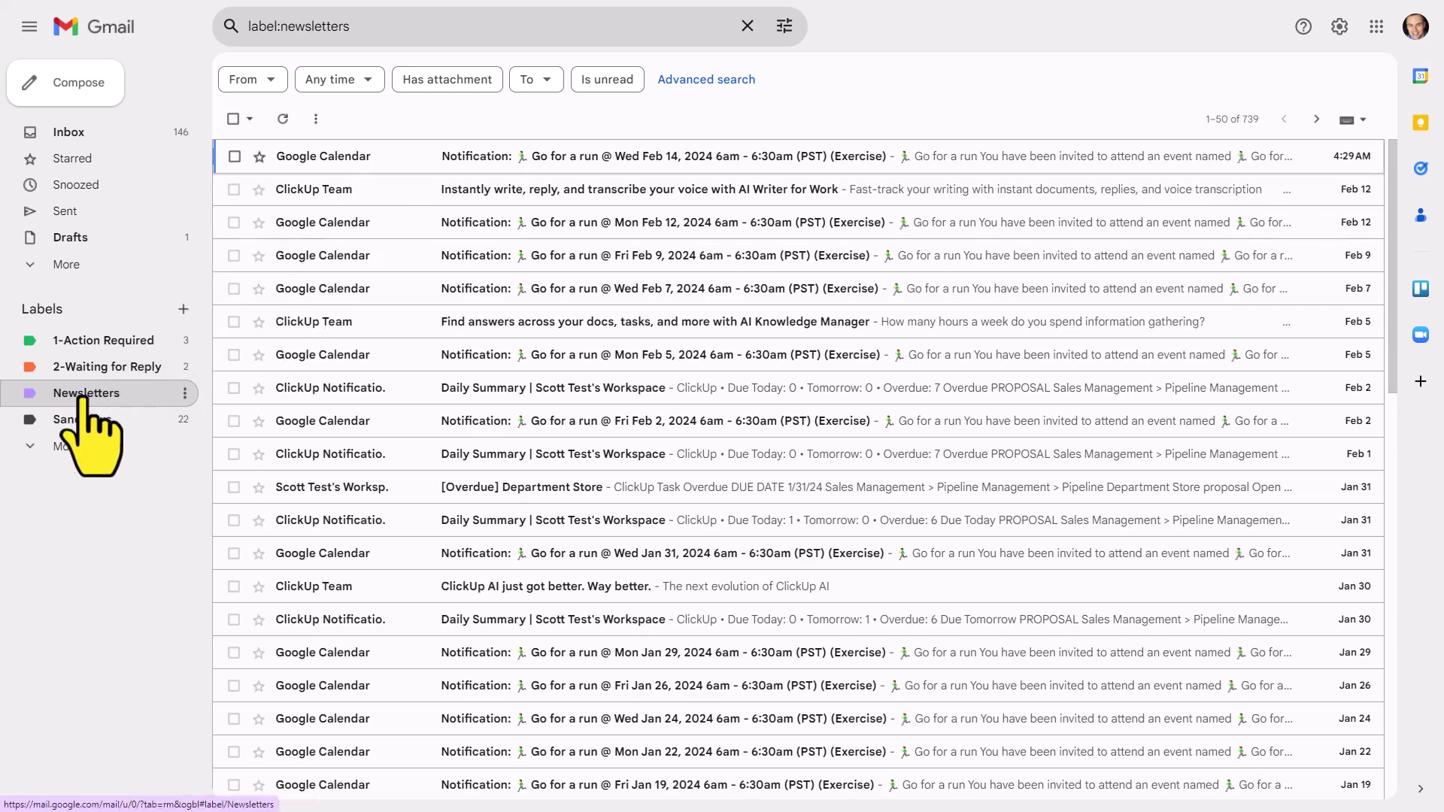
# Select the label:newsletters query in the search box and reopen quick display settings.
pyautogui.doubleClick(307, 27)
pyautogui.click(307, 27)
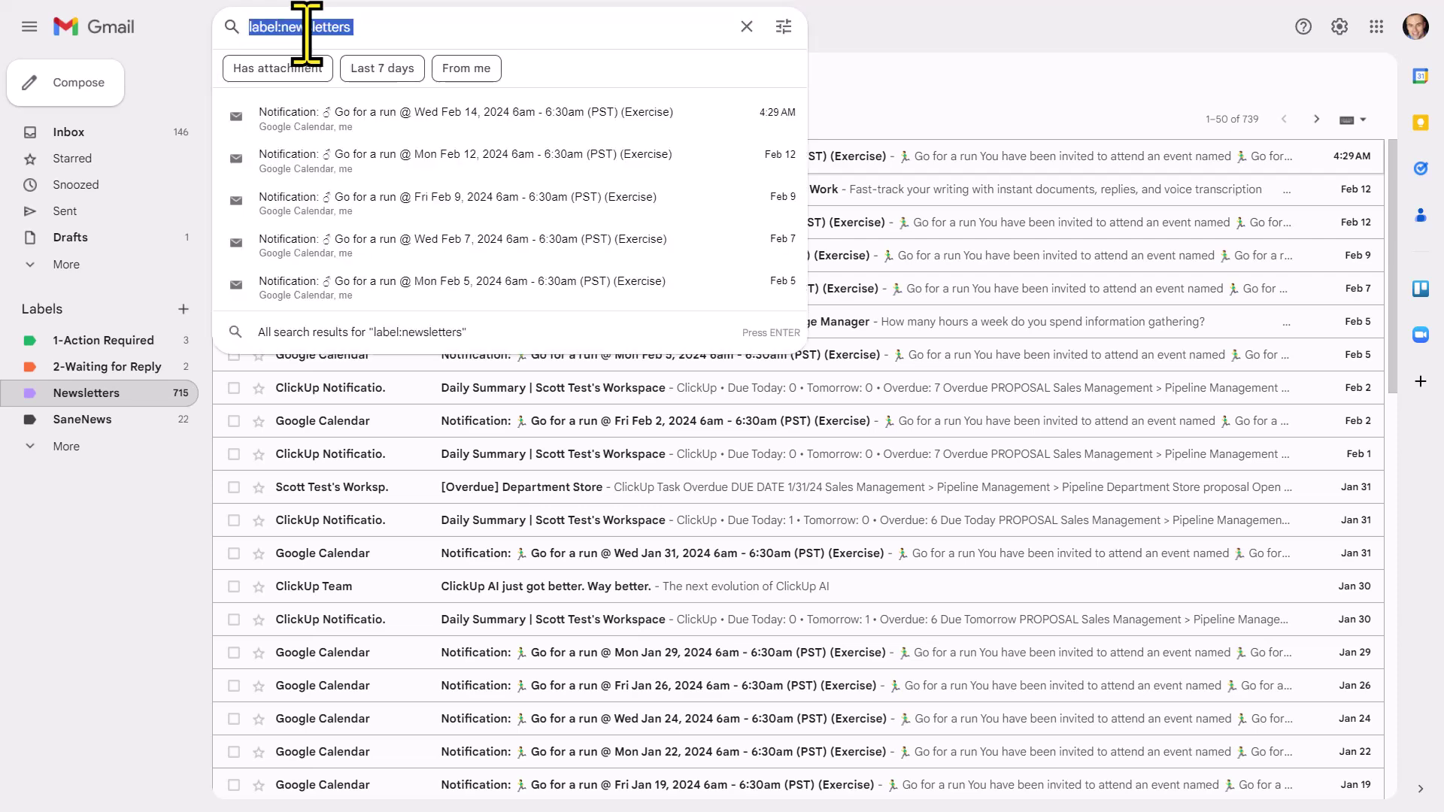
pyautogui.click(1340, 27)
pyautogui.scroll(-5, 1204, 489)
# Open the Multiple Inboxes section settings and enter label:newsletters as the Section 3 query.
pyautogui.click(1211, 561)
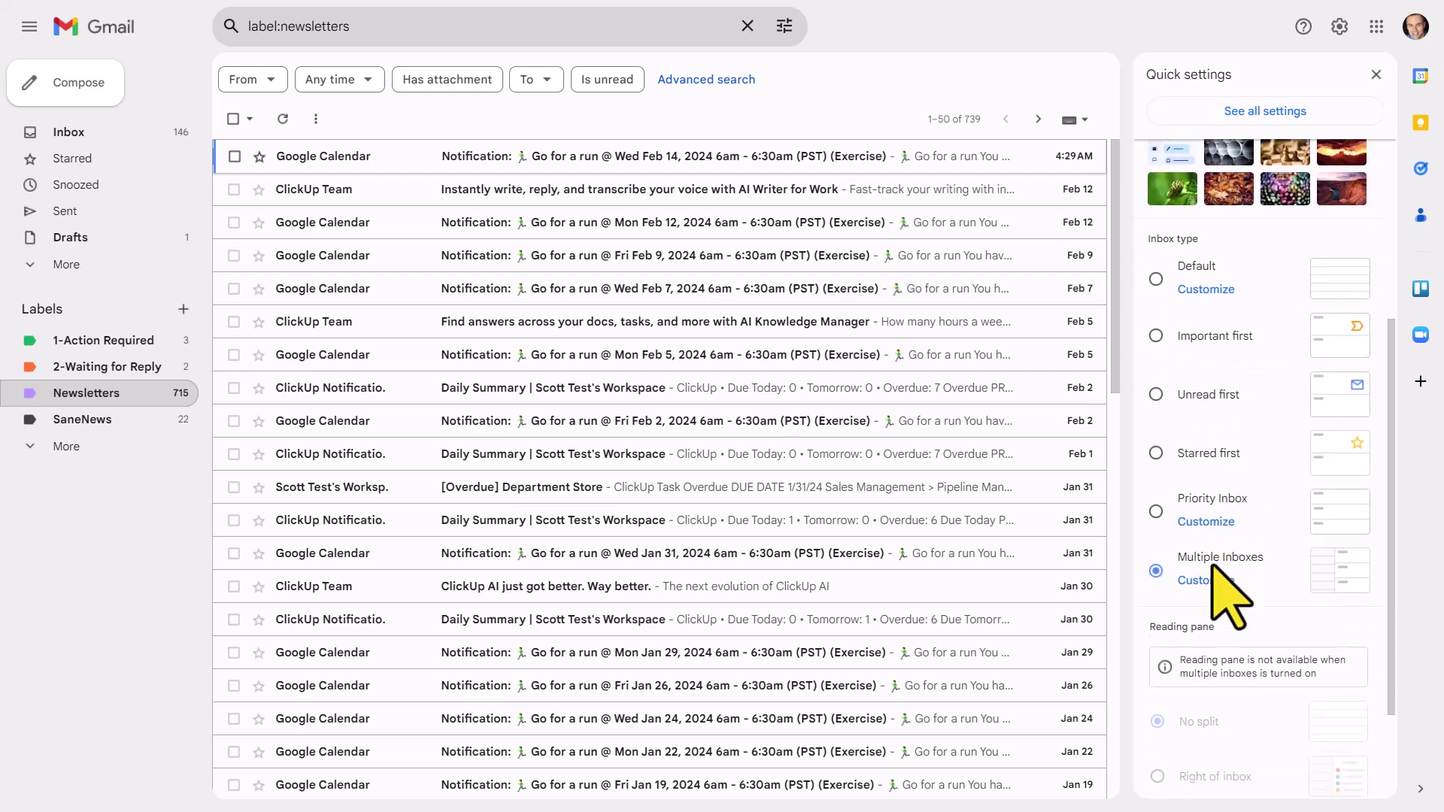
pyautogui.click(1204, 581)
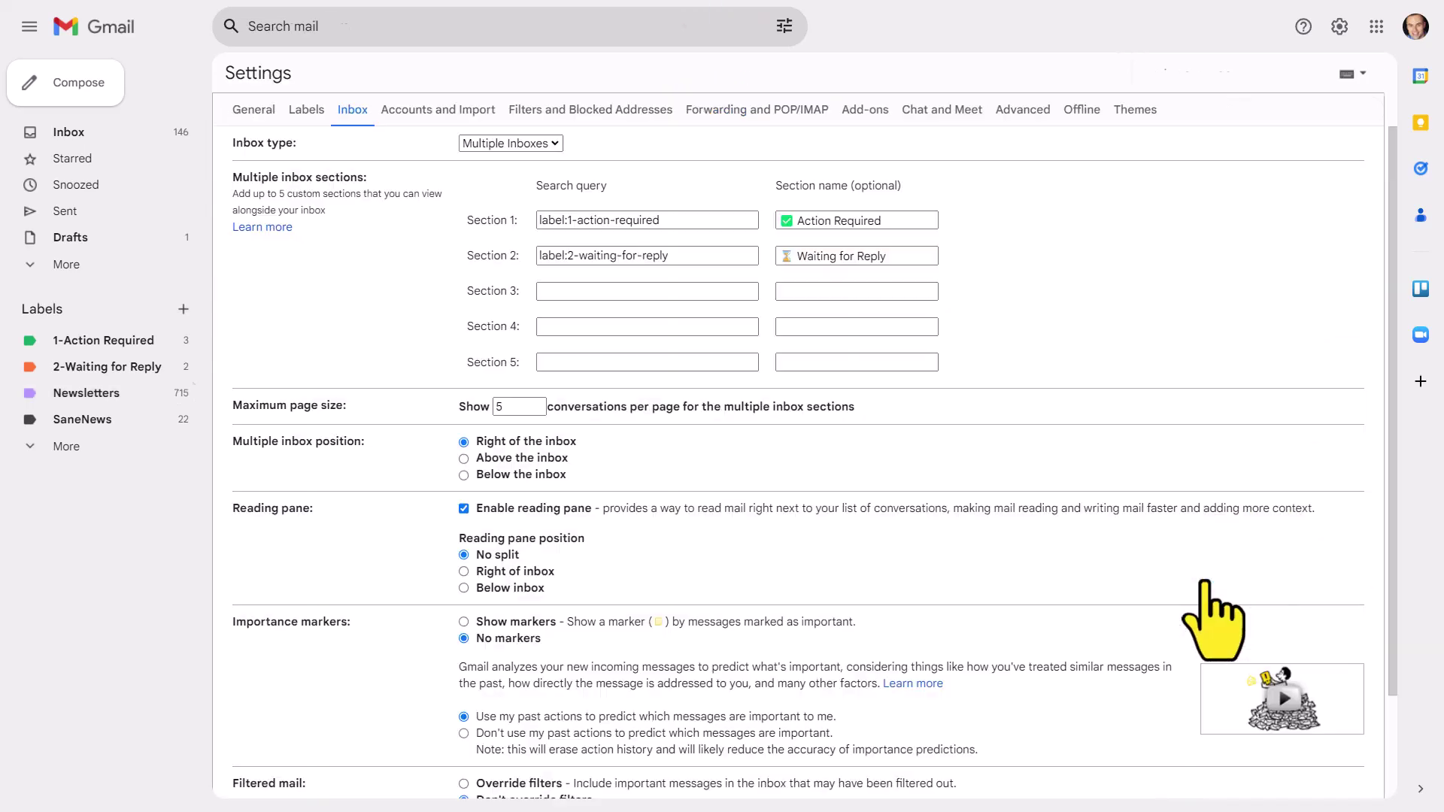
pyautogui.click(557, 292)
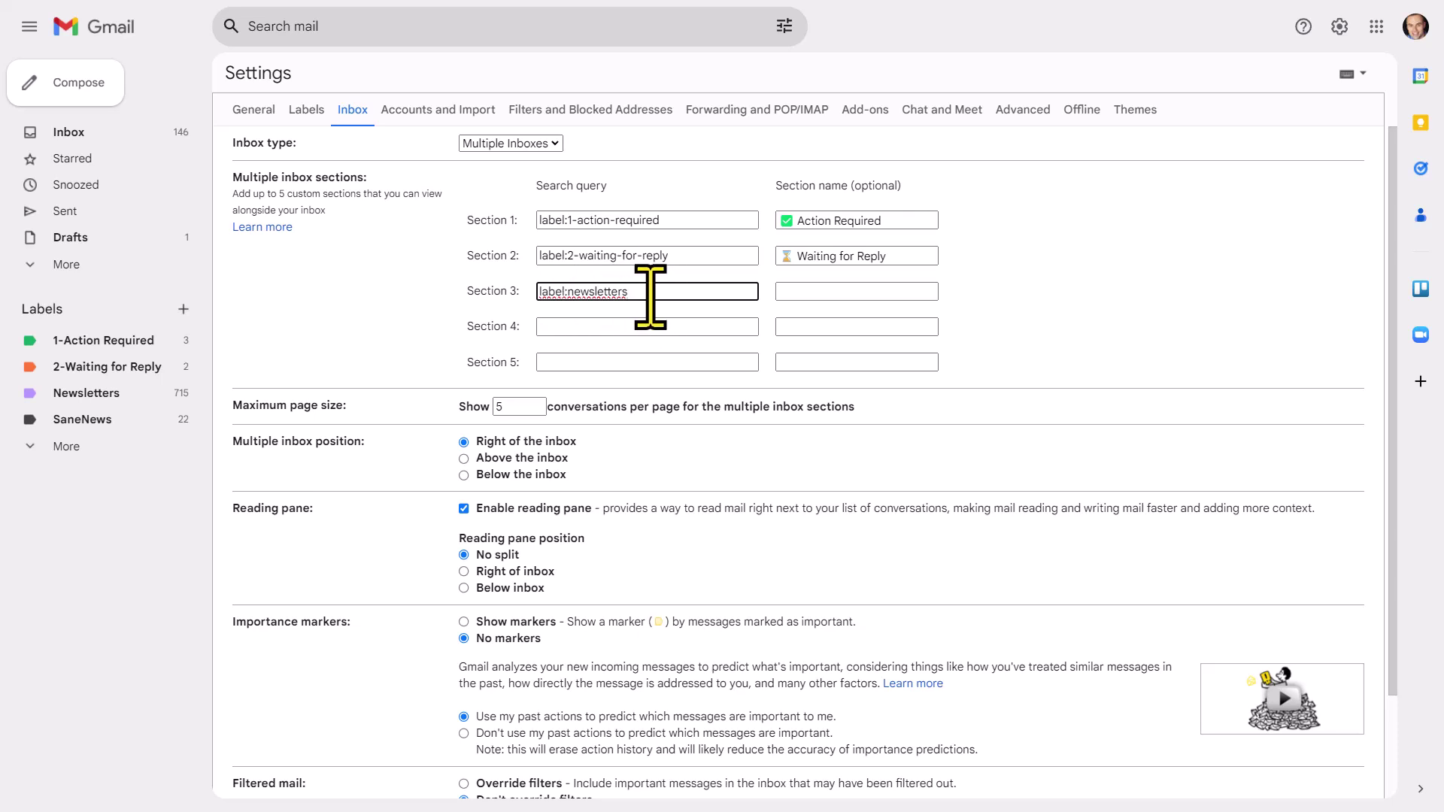
# Name Section 3 with a newspaper emoji and 'Newsletters', then save the changes.
pyautogui.click(814, 293)
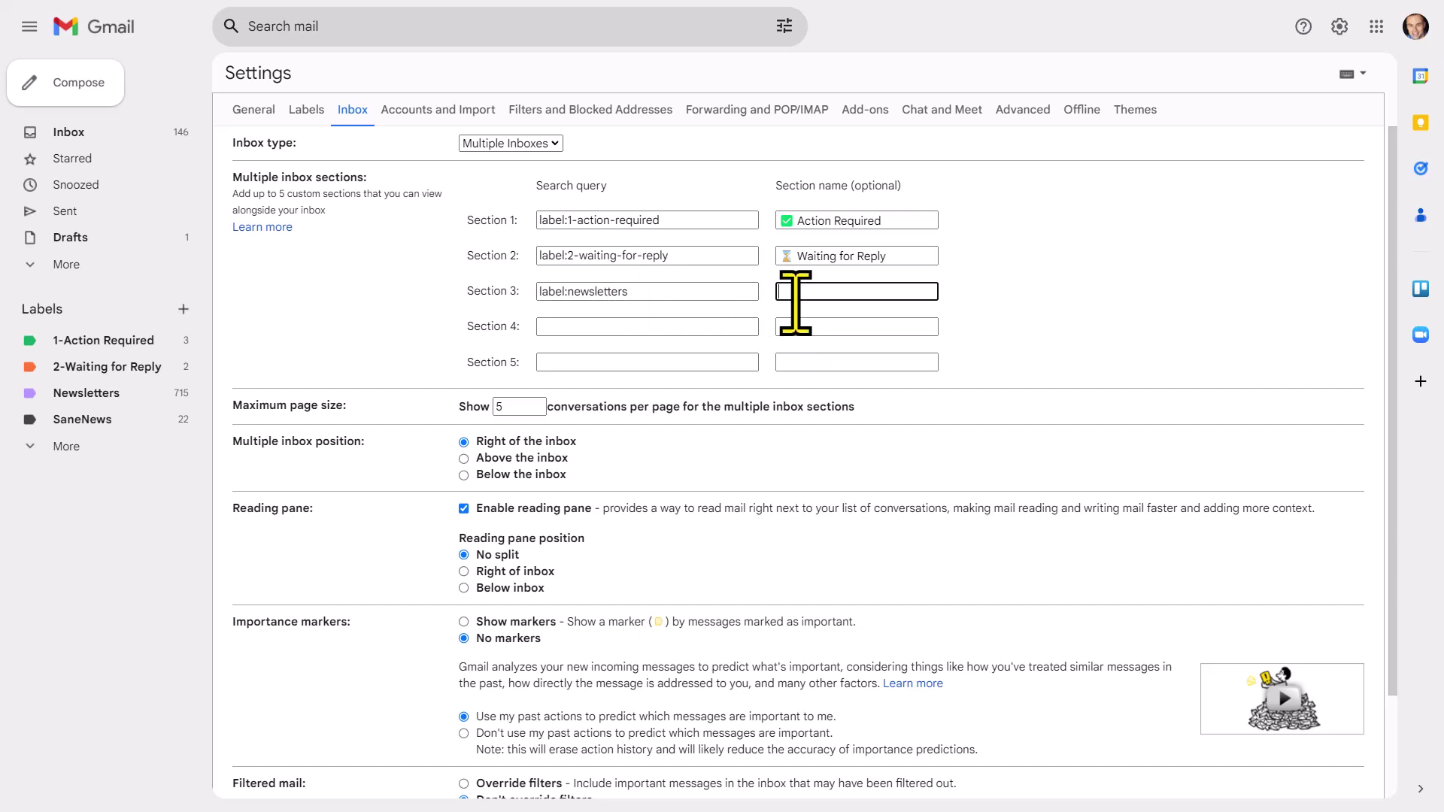
pyautogui.press('super+period')
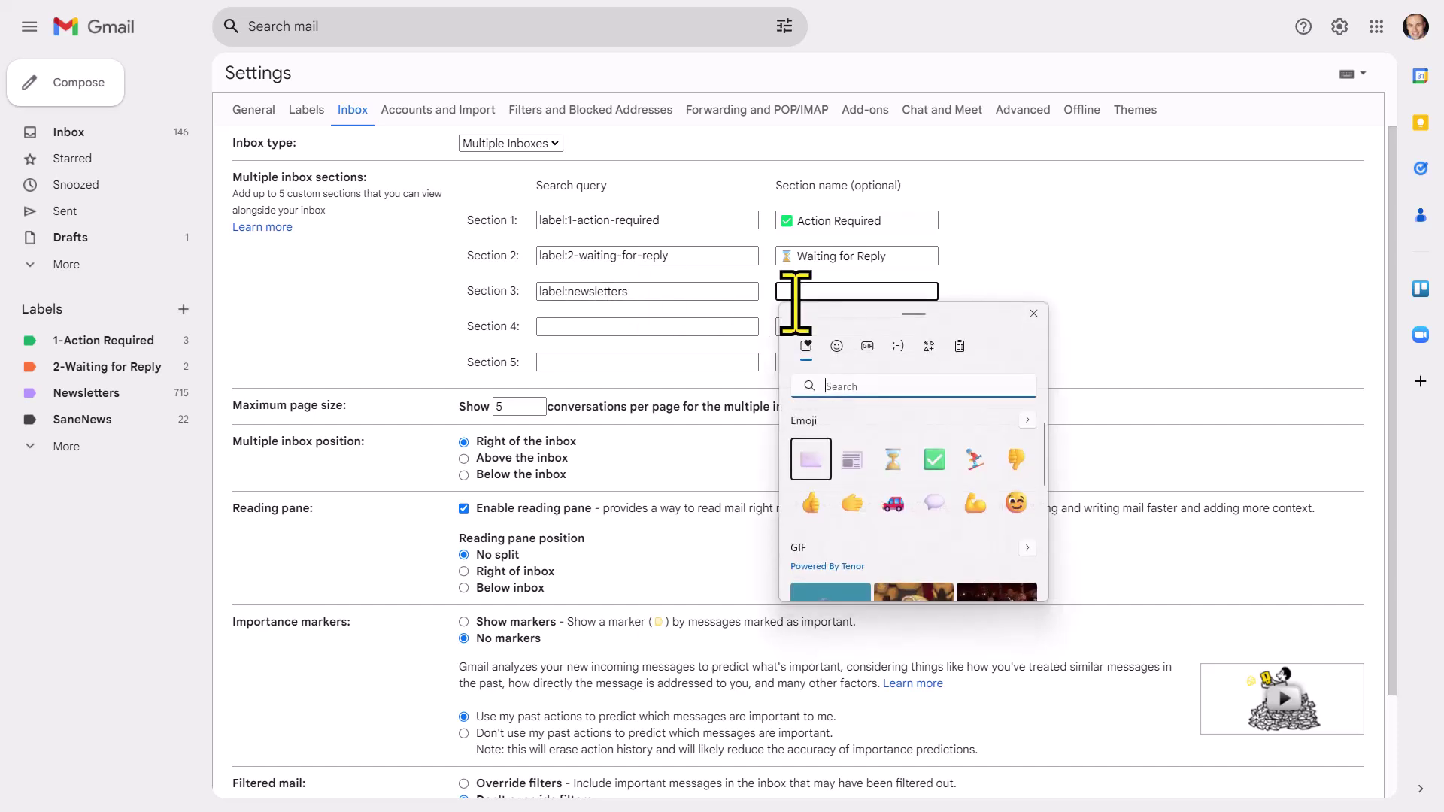
pyautogui.click(851, 460)
pyautogui.press('Escape')
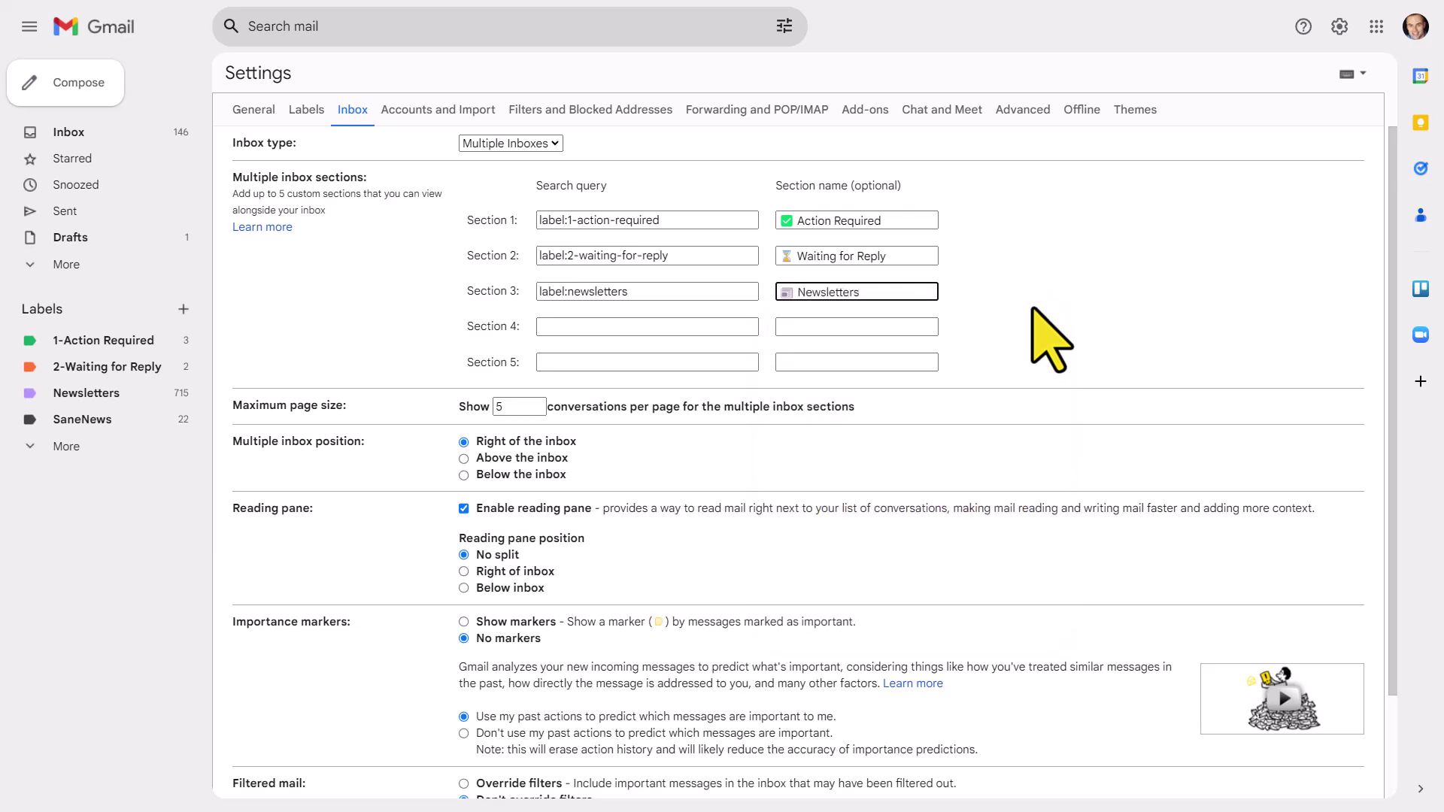
pyautogui.click(1031, 306)
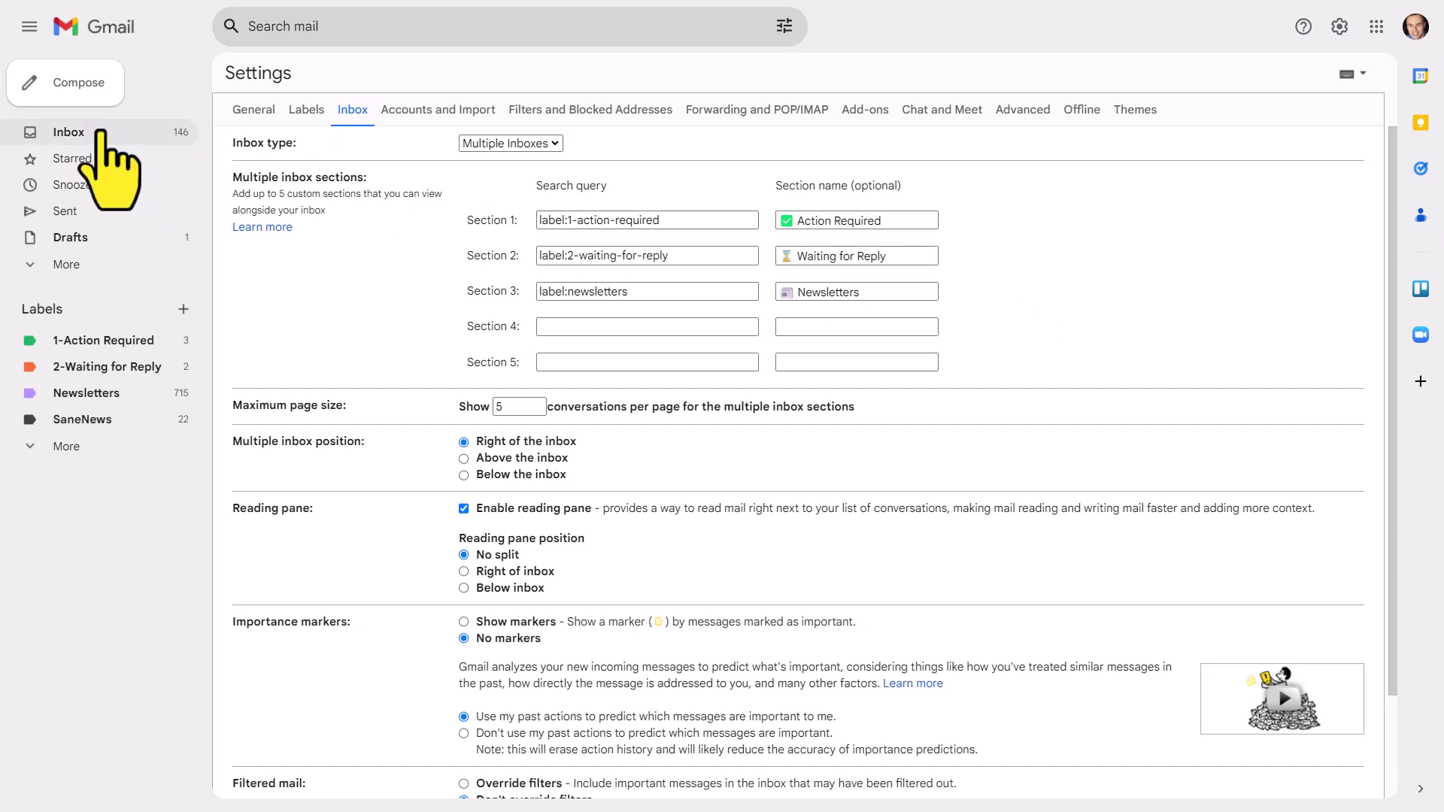
pyautogui.scroll(-3, 935, 325)
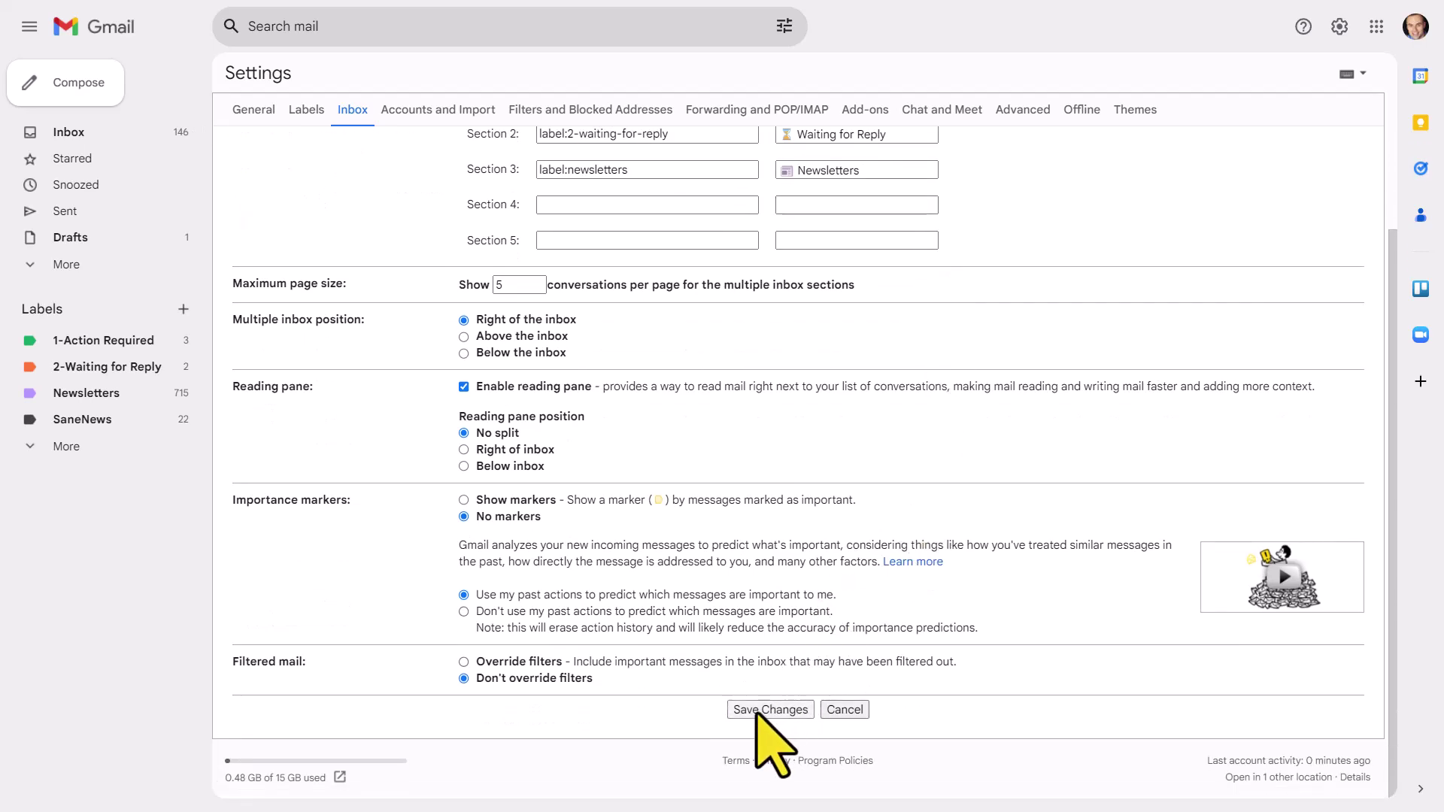
pyautogui.click(761, 710)
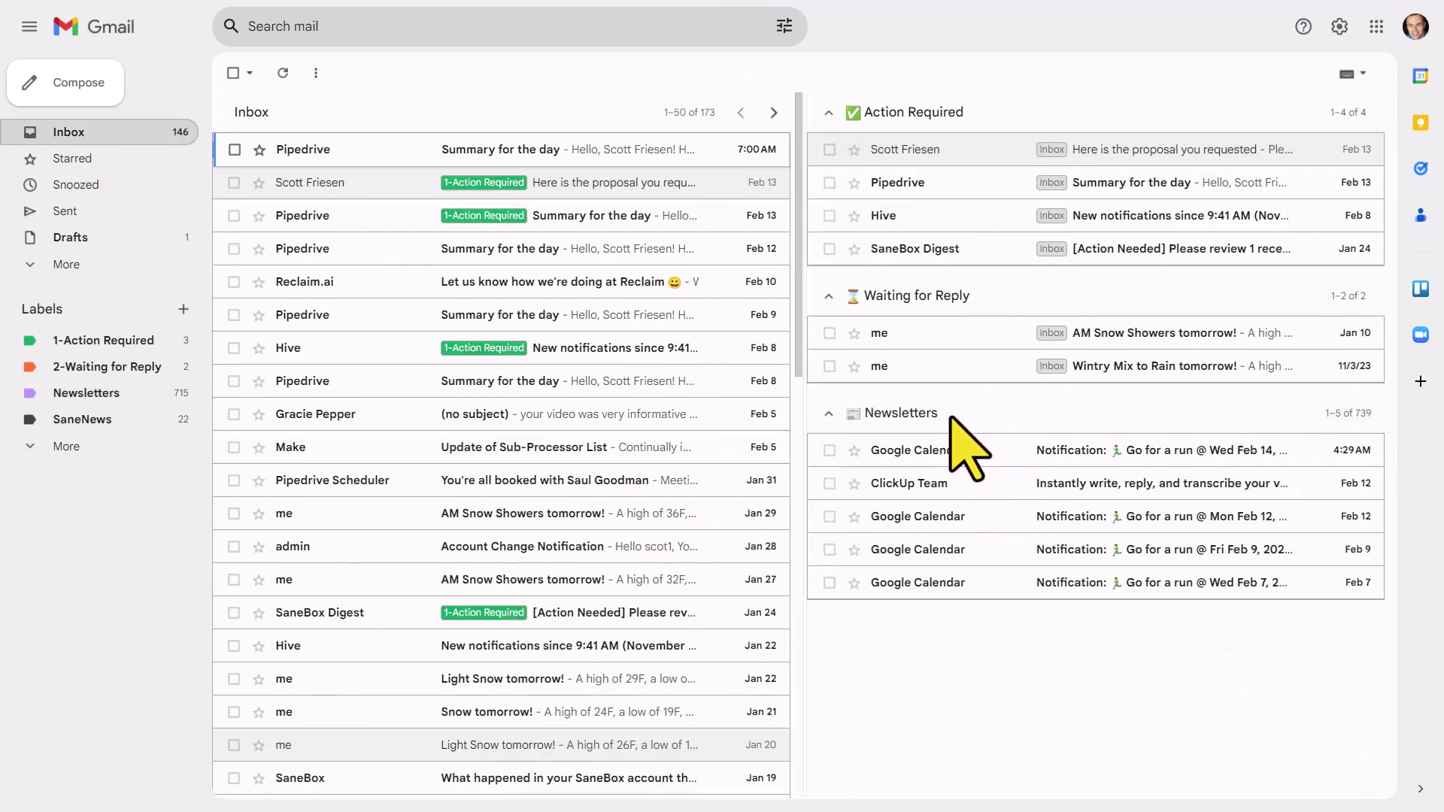
pyautogui.click(828, 413)
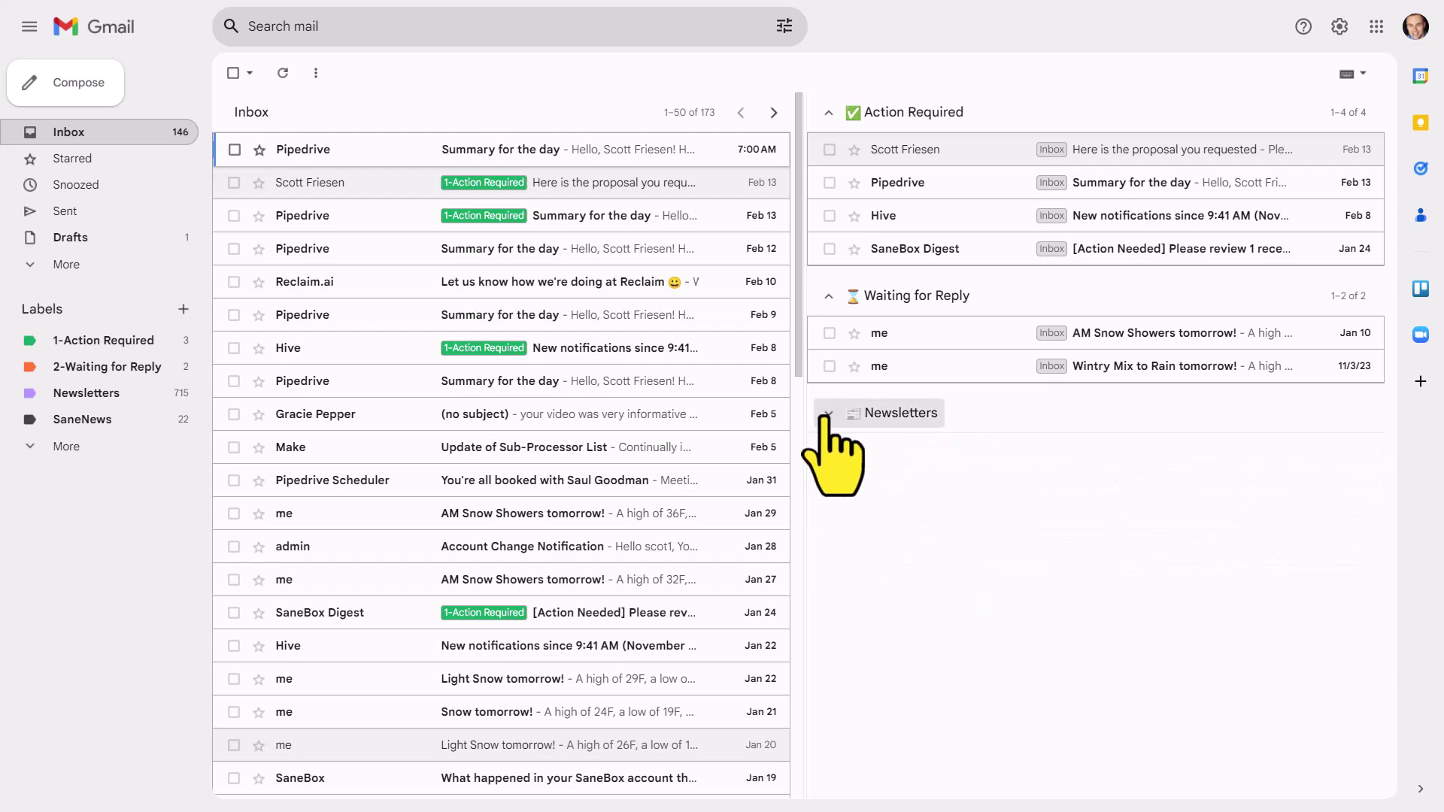
pyautogui.click(917, 414)
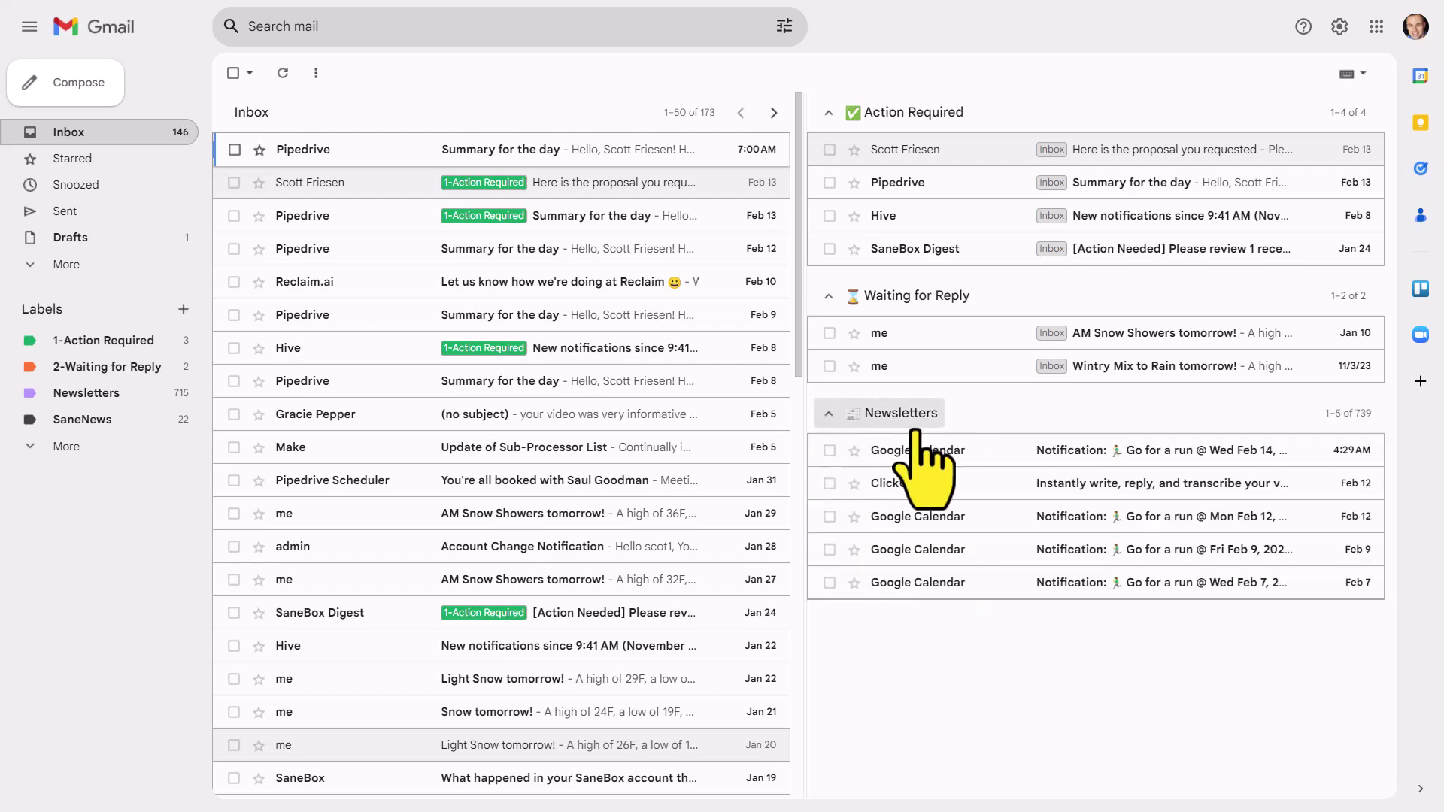
pyautogui.click(1354, 418)
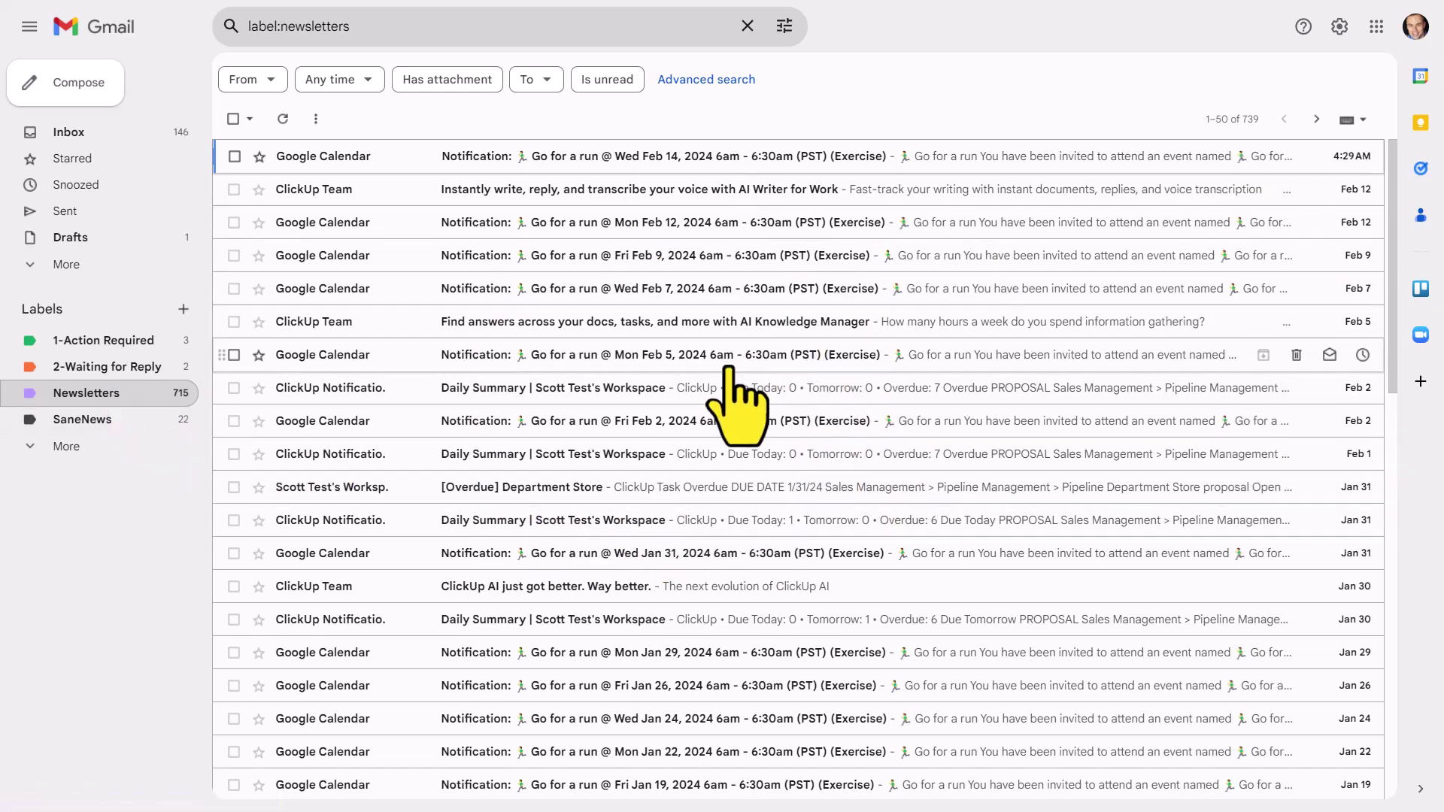
# Search for mail from the contact's address, listing all 11 of their messages.
pyautogui.click(111, 136)
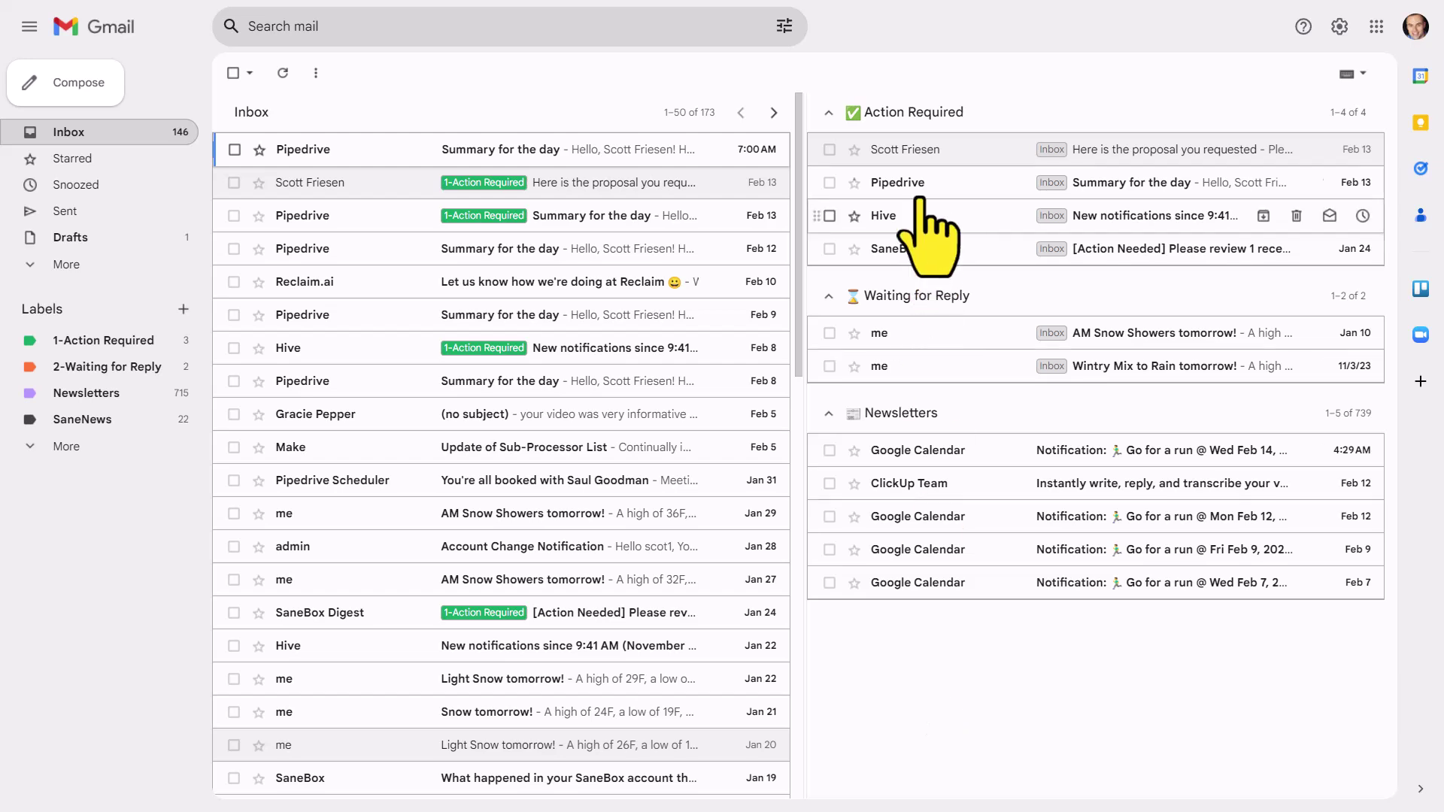
pyautogui.click(784, 28)
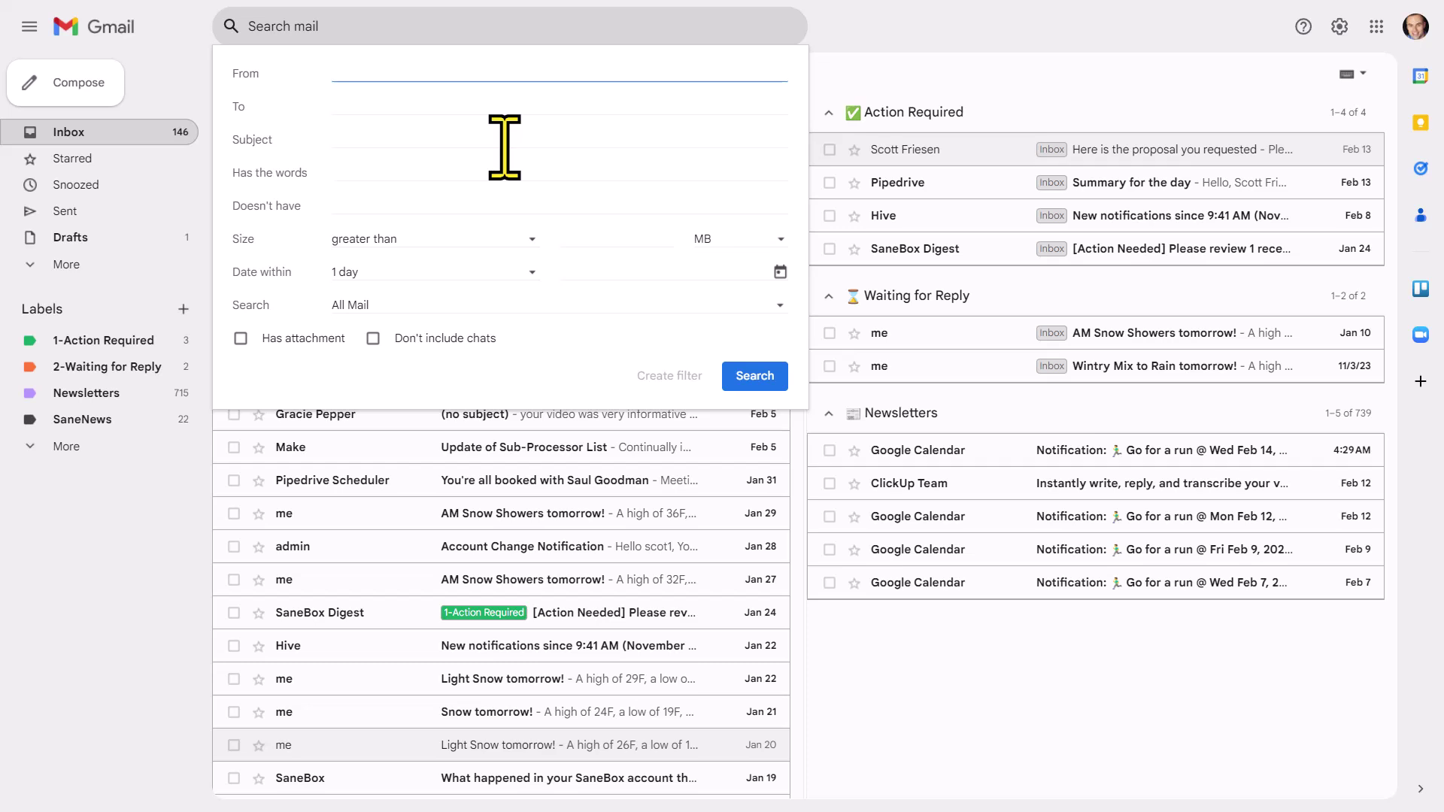
pyautogui.write('scottf')
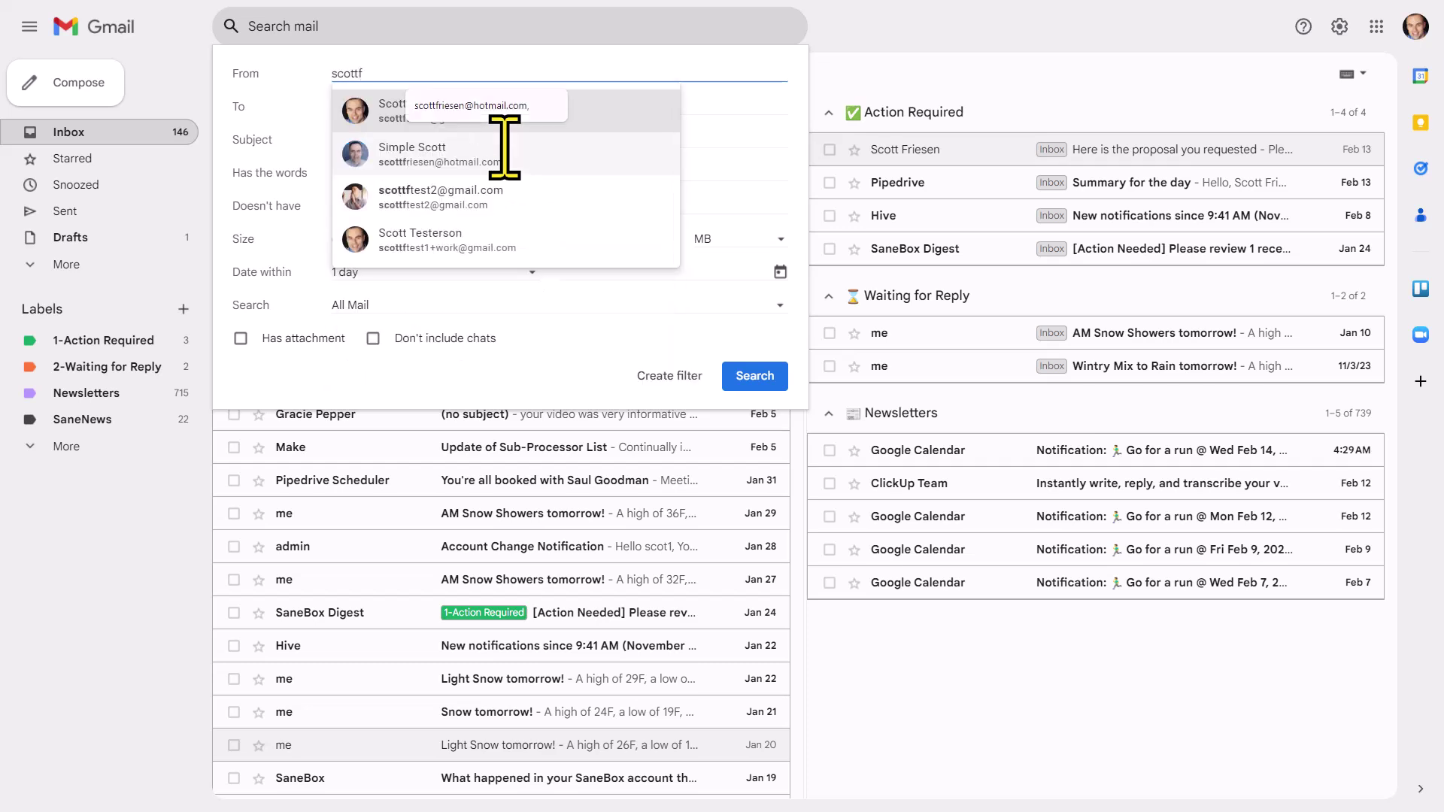
pyautogui.click(450, 164)
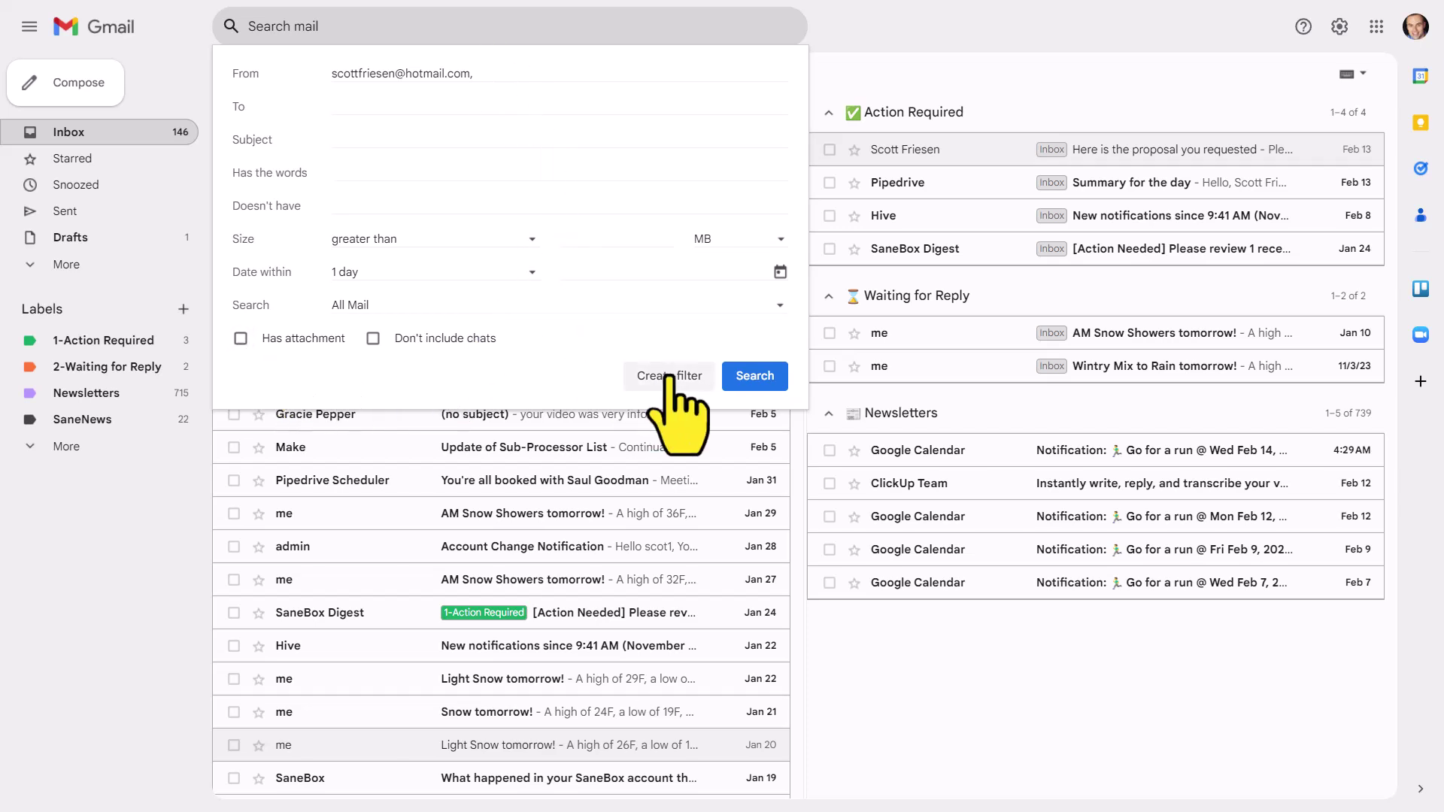
pyautogui.click(752, 375)
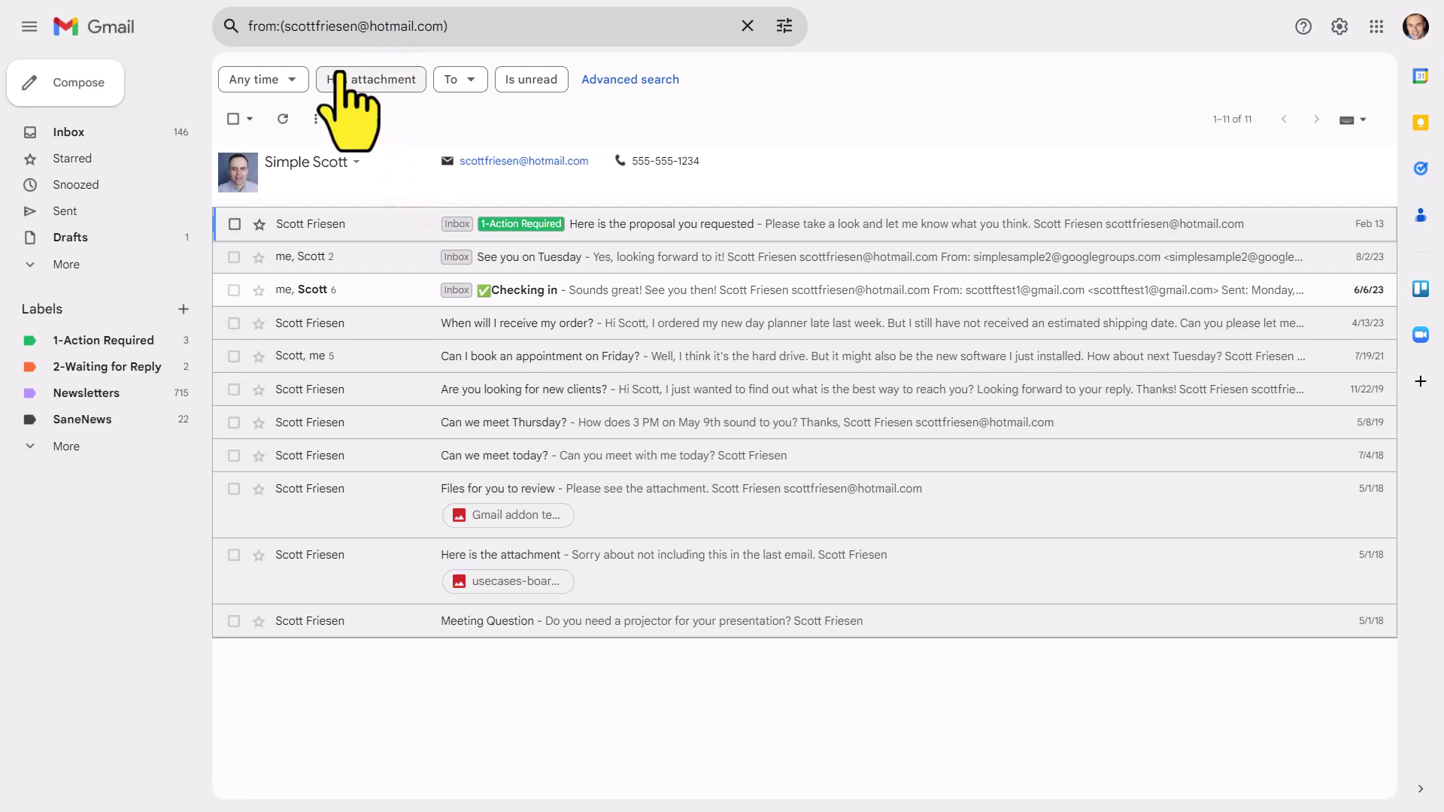
# Copy the from: search query and paste it into Multiple Inboxes Section 4.
pyautogui.doubleClick(333, 27)
pyautogui.tripleClick(333, 27)
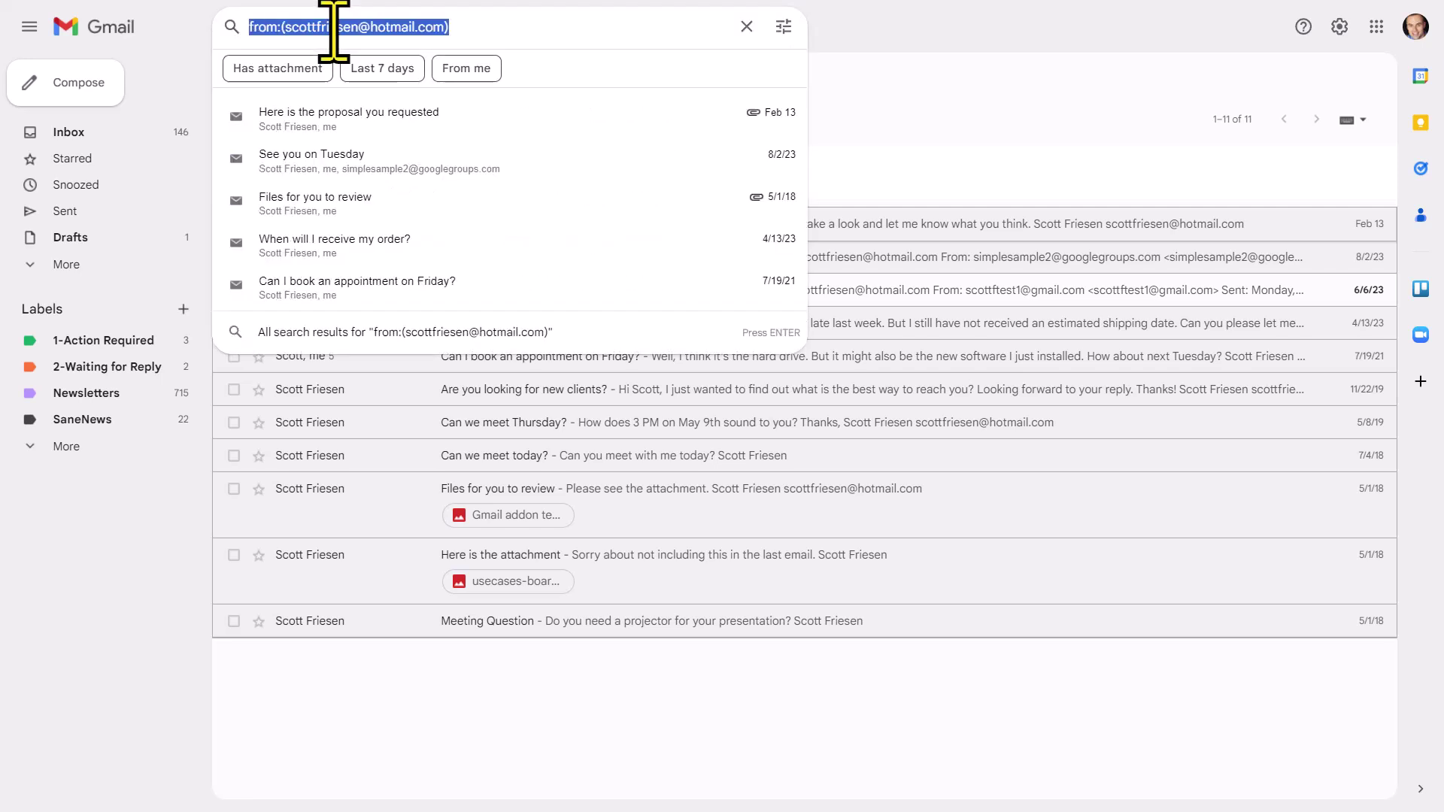
pyautogui.click(1340, 27)
pyautogui.scroll(-1, 1261, 468)
pyautogui.scroll(-5, 1262, 465)
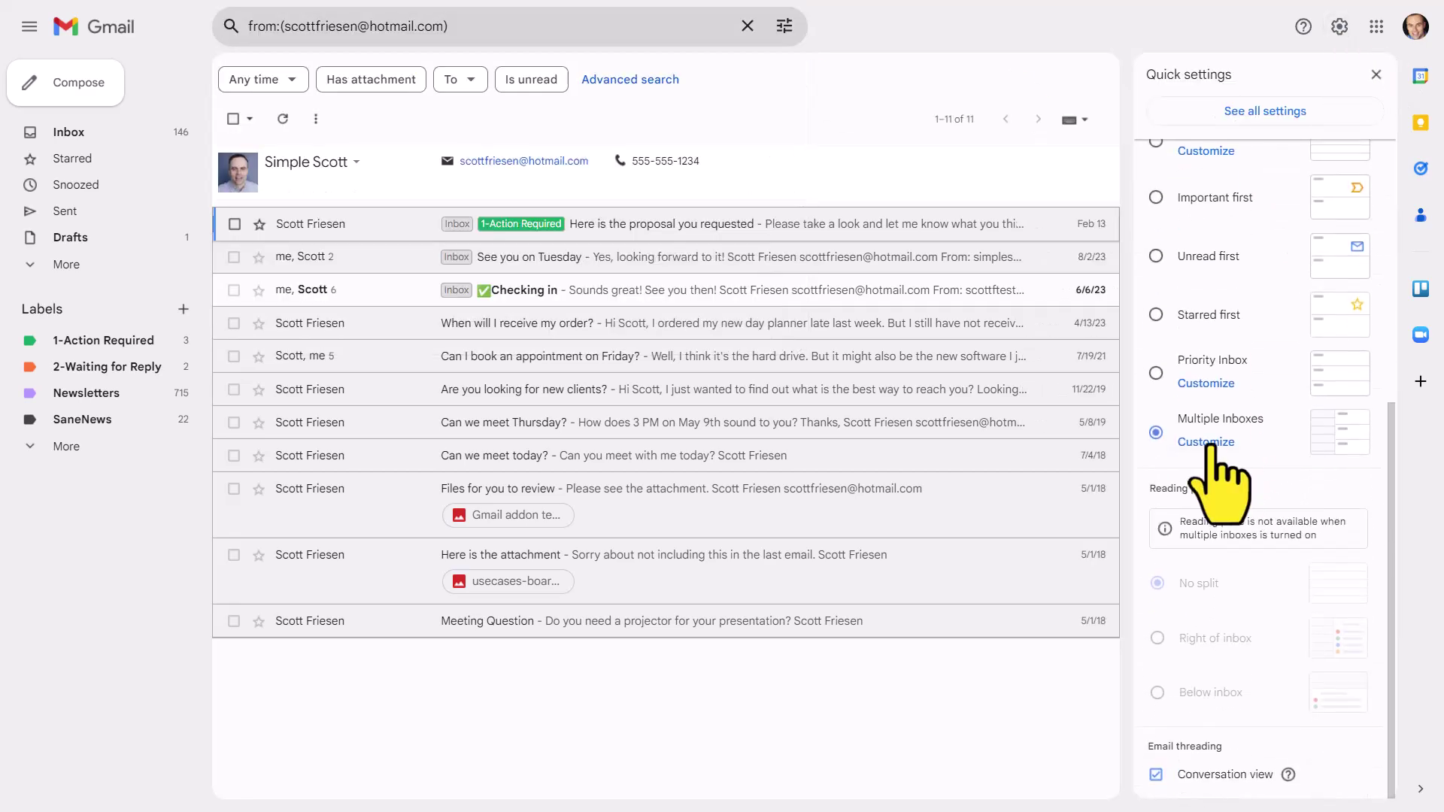
pyautogui.click(1208, 442)
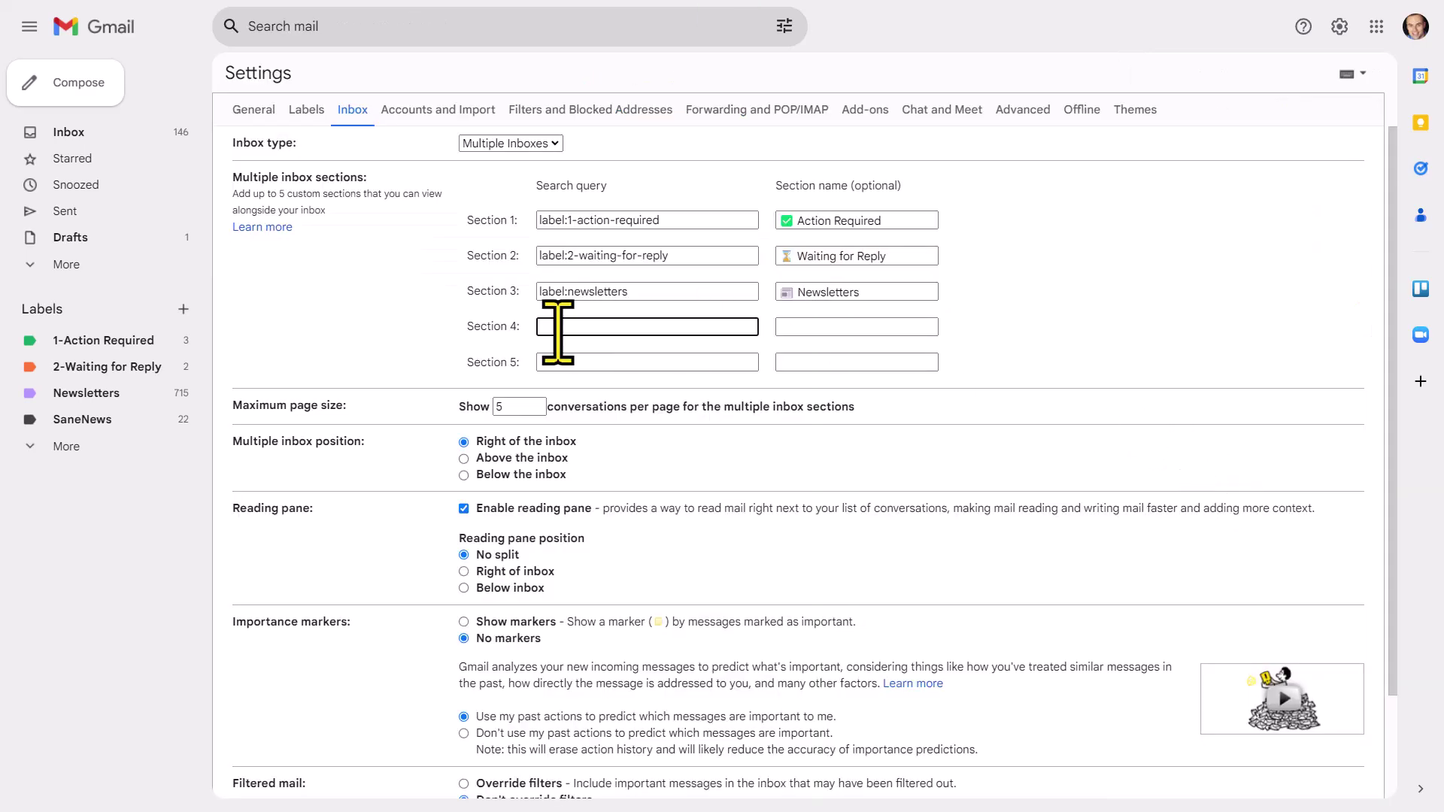
pyautogui.click(1081, 338)
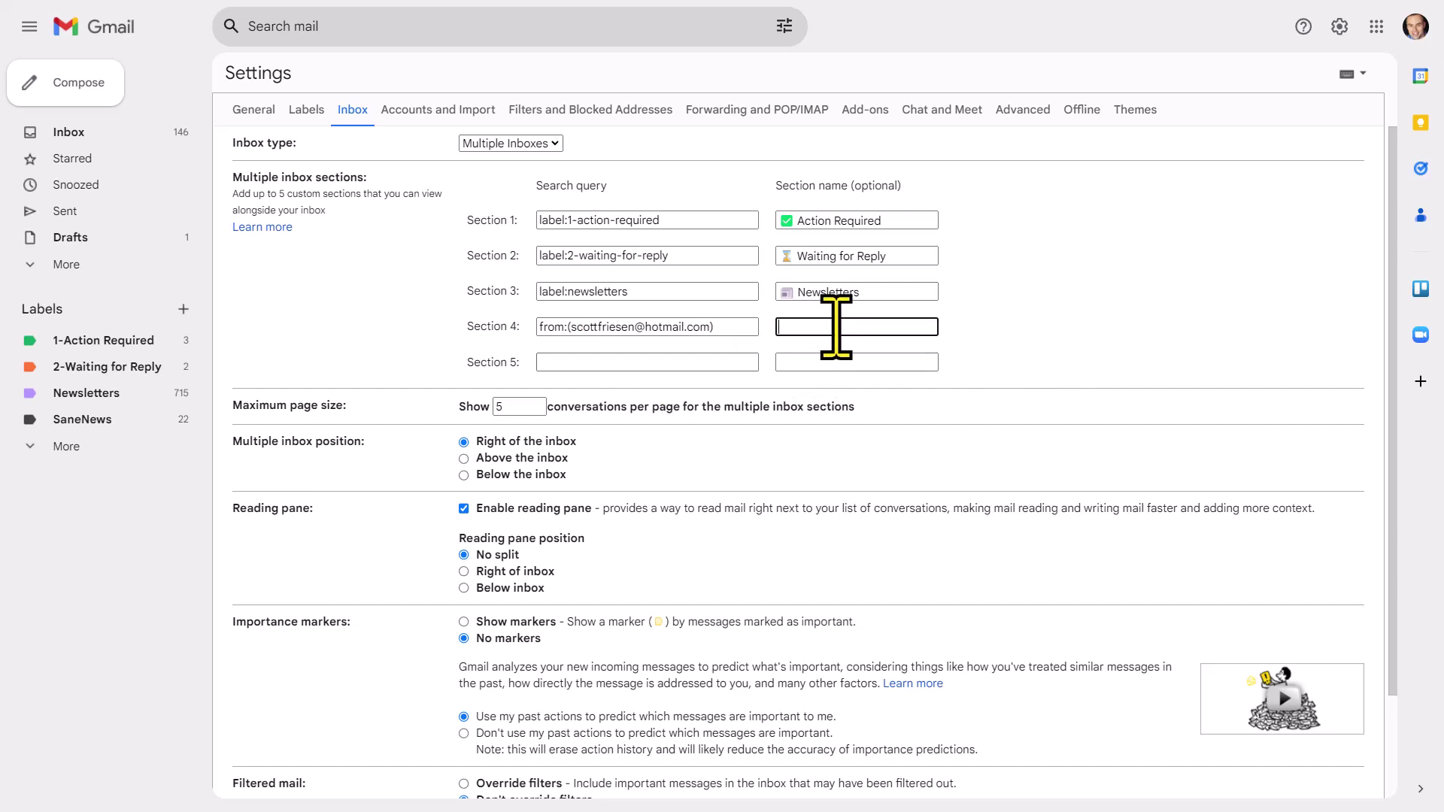
# Name Section 4 with an envelope emoji and the contact's first name, then save.
pyautogui.press('super+period')
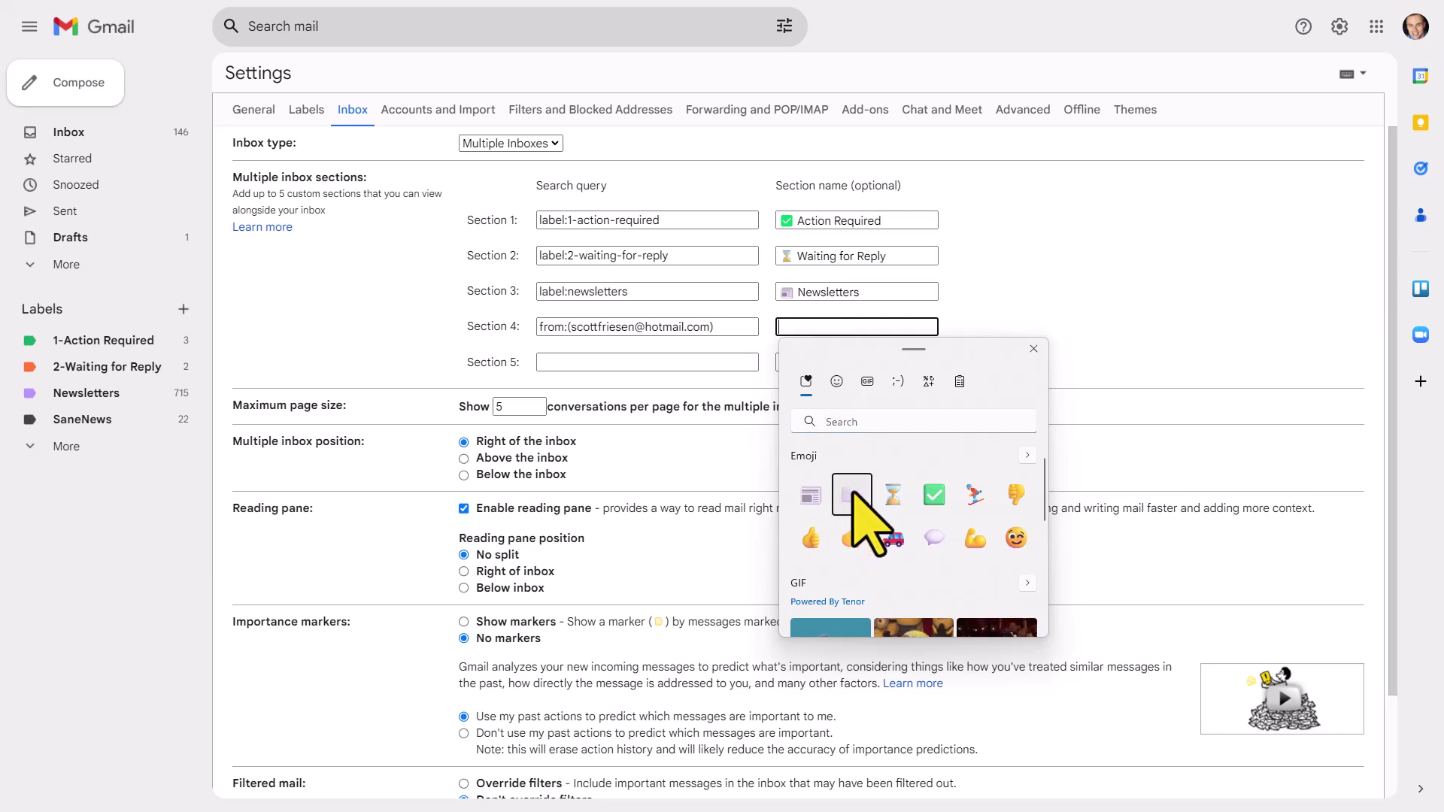
pyautogui.click(852, 494)
pyautogui.click(1034, 349)
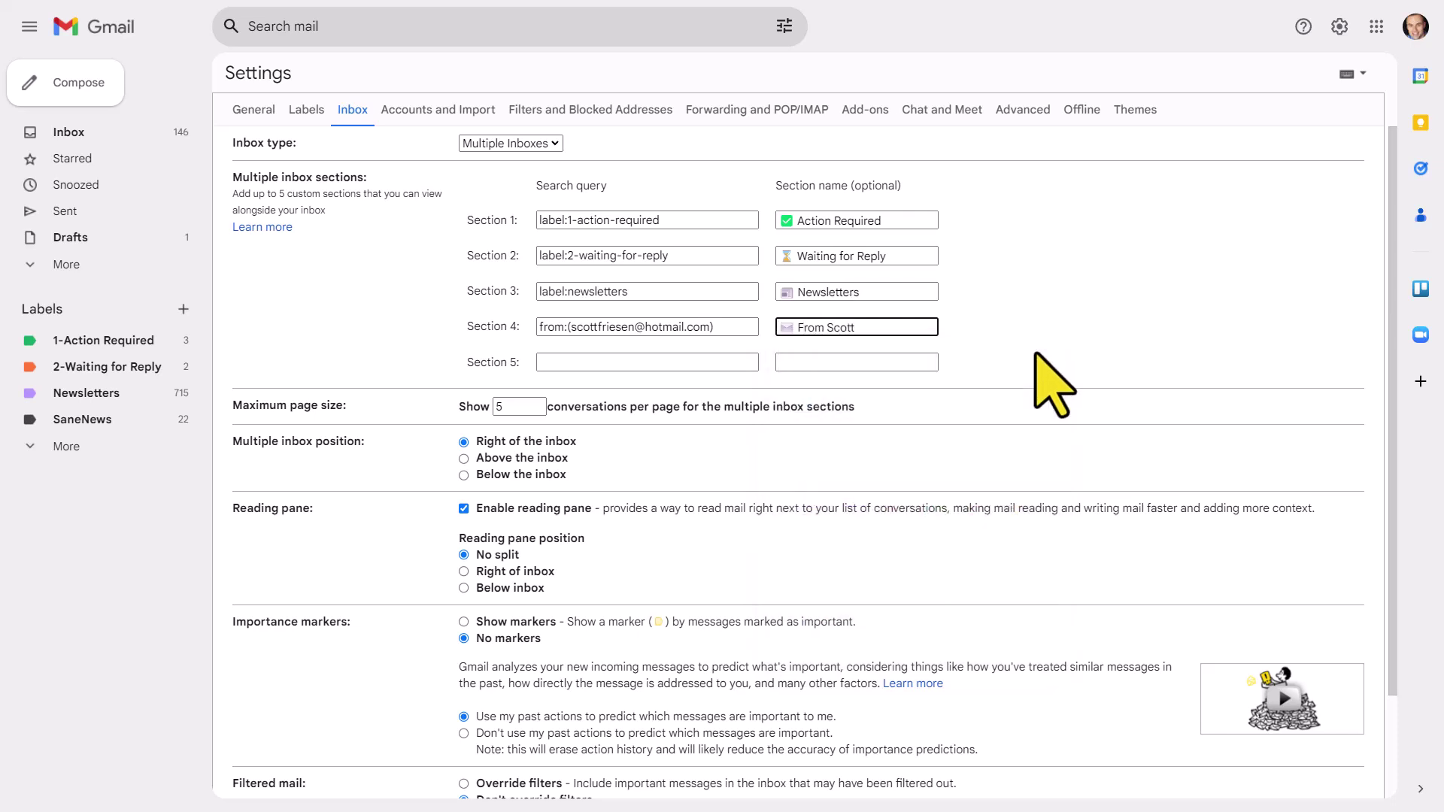
pyautogui.click(972, 322)
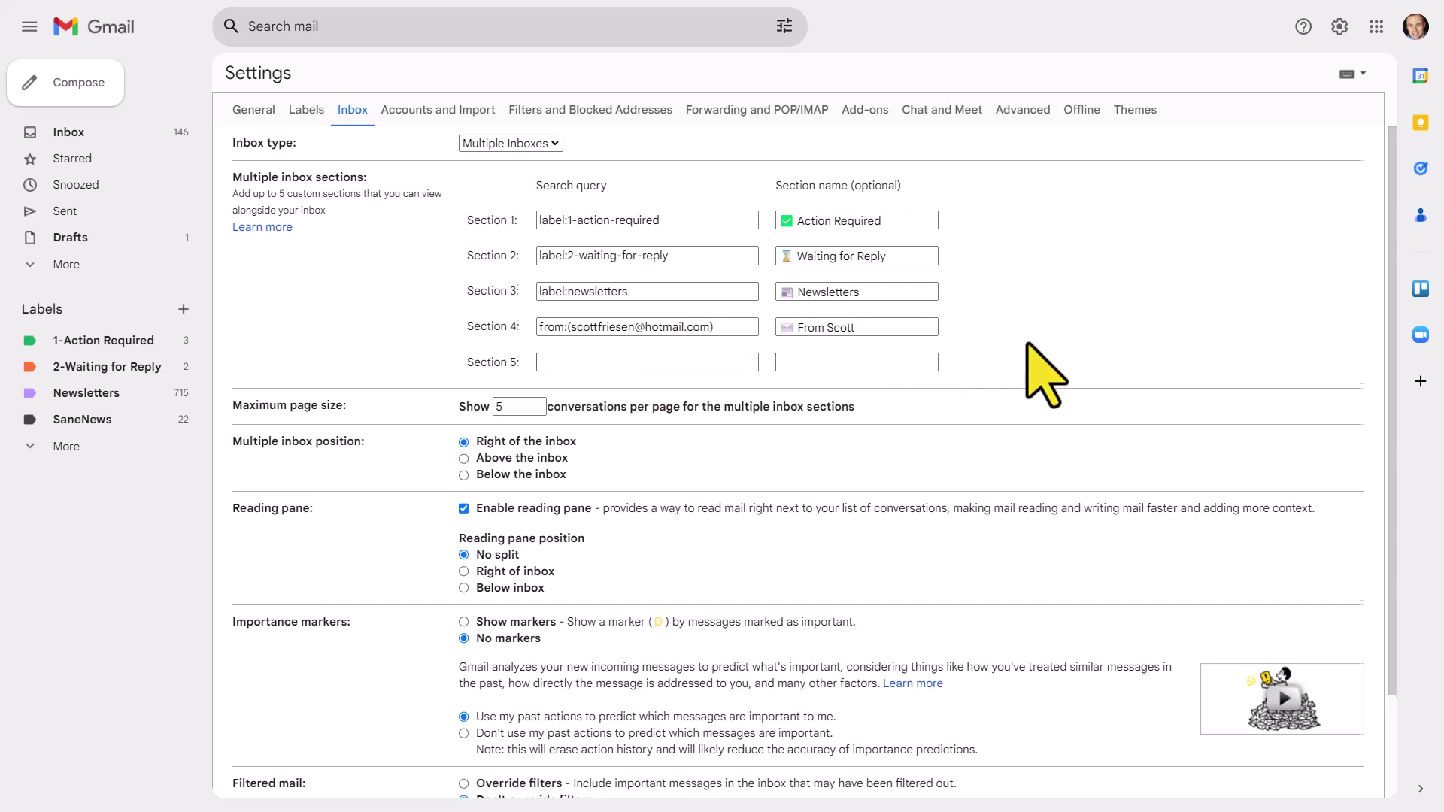
pyautogui.scroll(-2, 1046, 374)
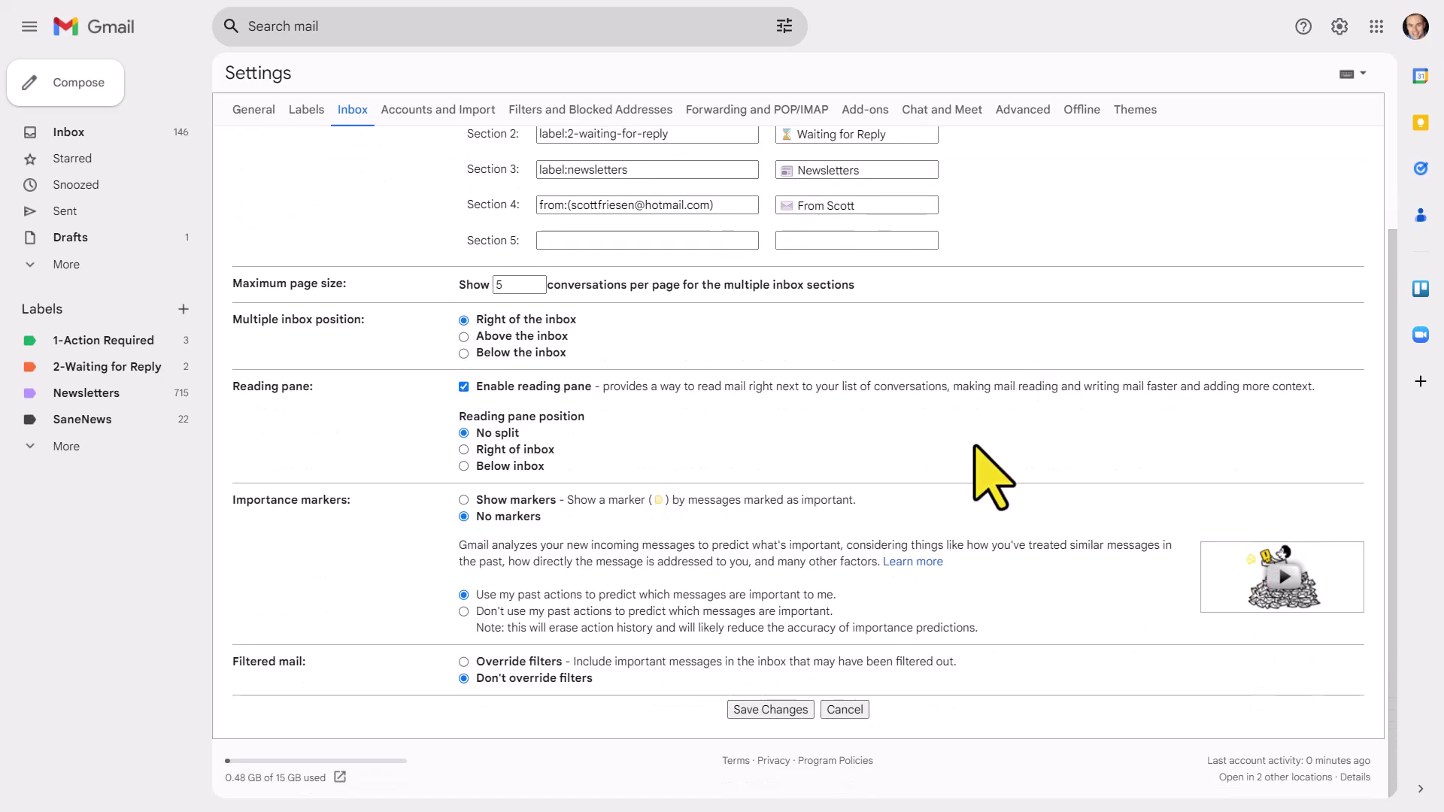
pyautogui.click(754, 711)
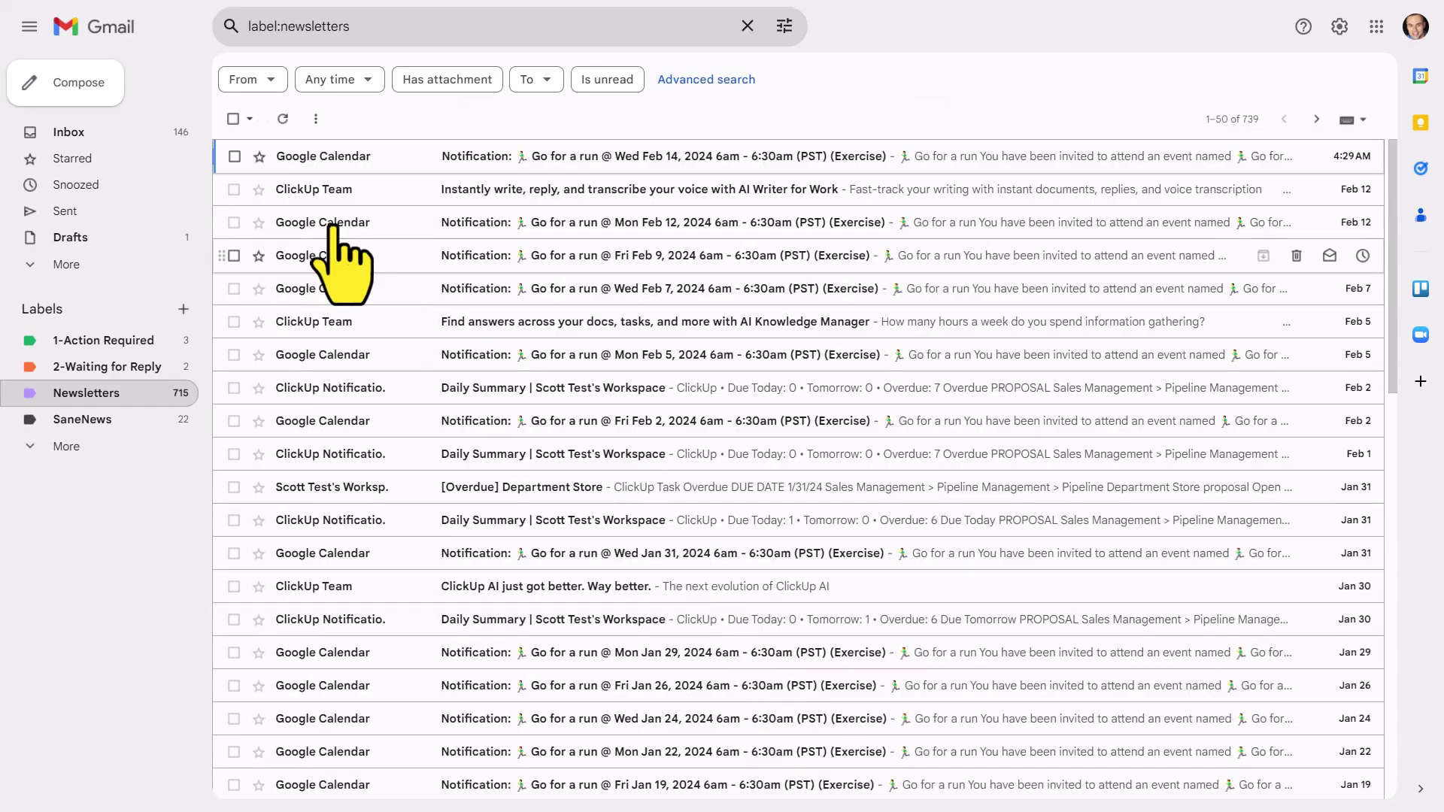
# Return to the Inbox and scroll to the contact's envelope section below Newsletters.
pyautogui.click(103, 139)
pyautogui.scroll(-1, 1053, 550)
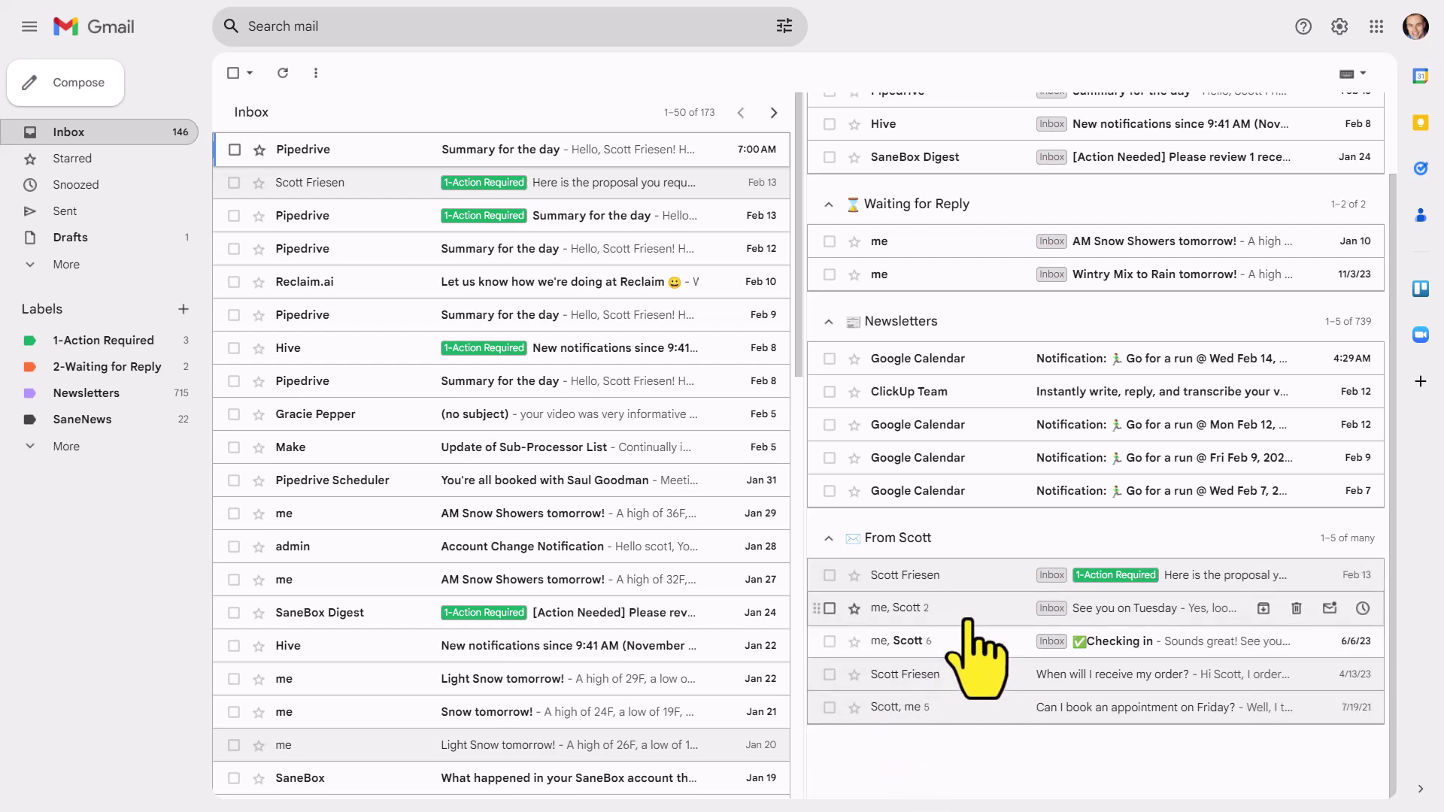
pyautogui.scroll(1, 970, 624)
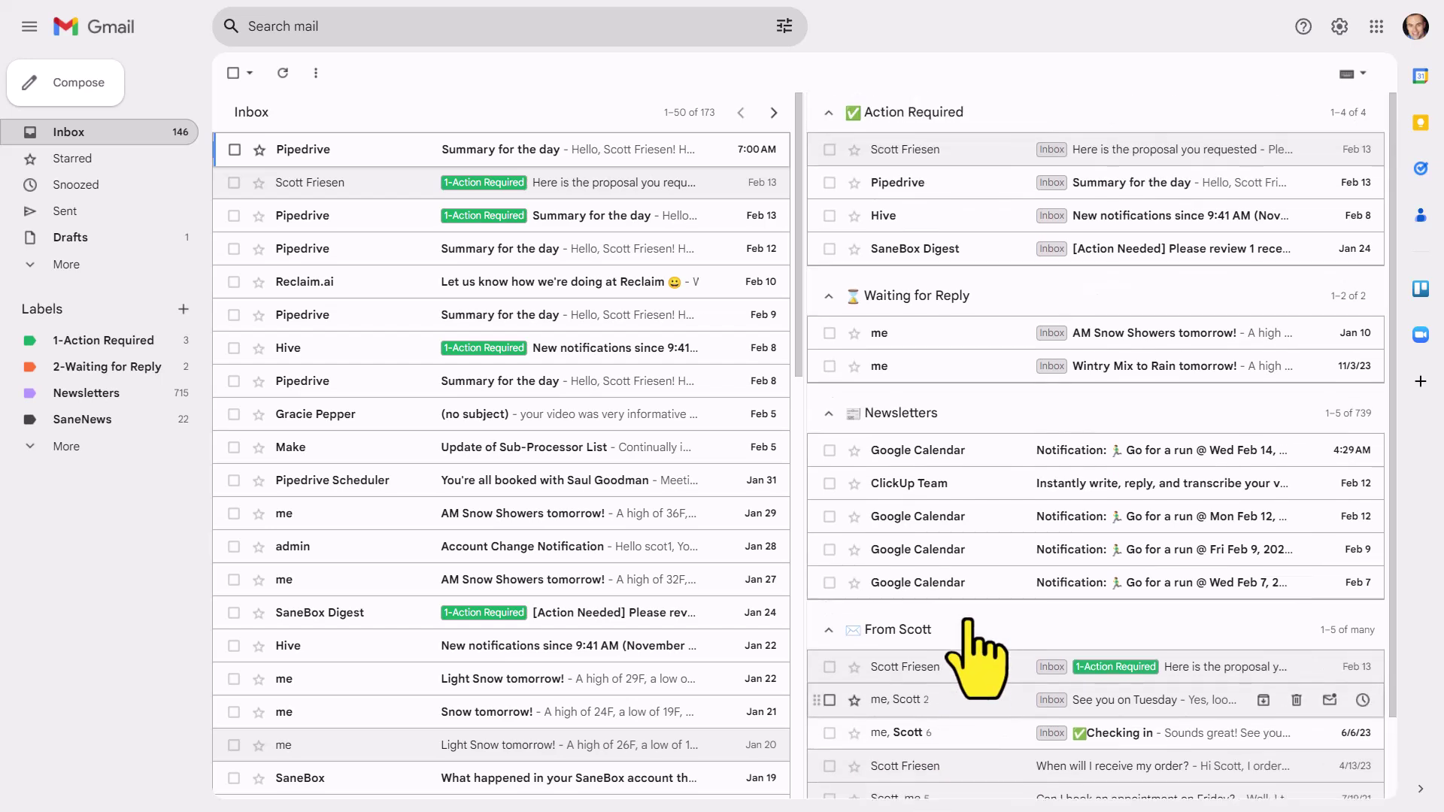